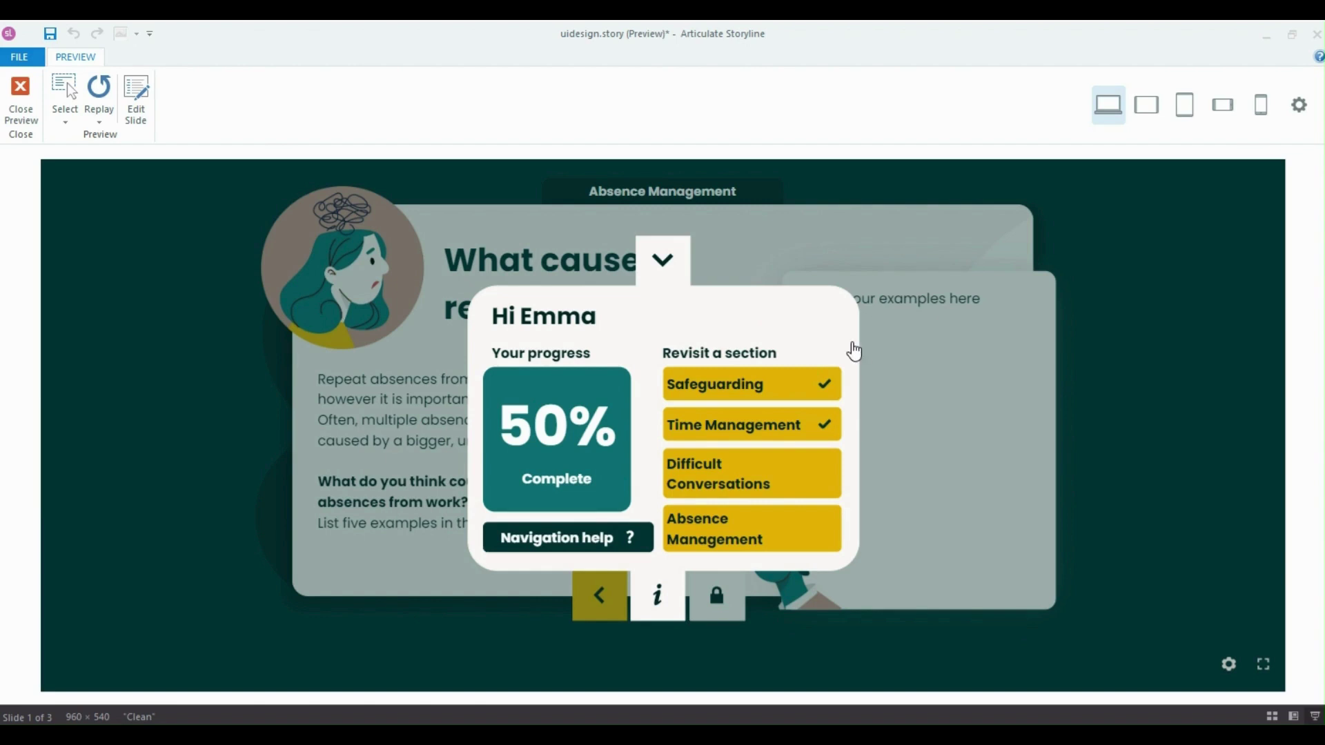
Close the 50% Complete pop-up progress menu in the preview
{"action": "left_click", "coordinate": [855, 352]}
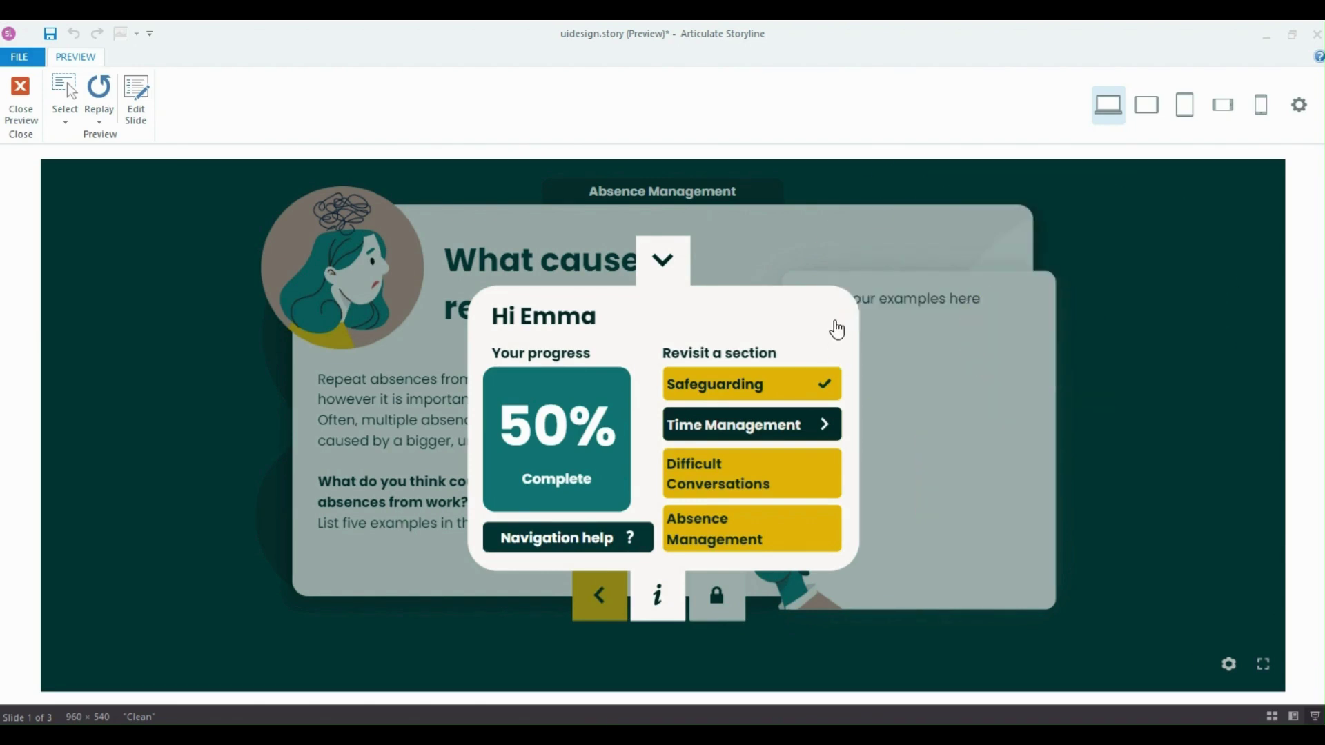
Close the pop-up menu with its down-arrow in the preview
{"action": "left_click", "coordinate": [1038, 325]}
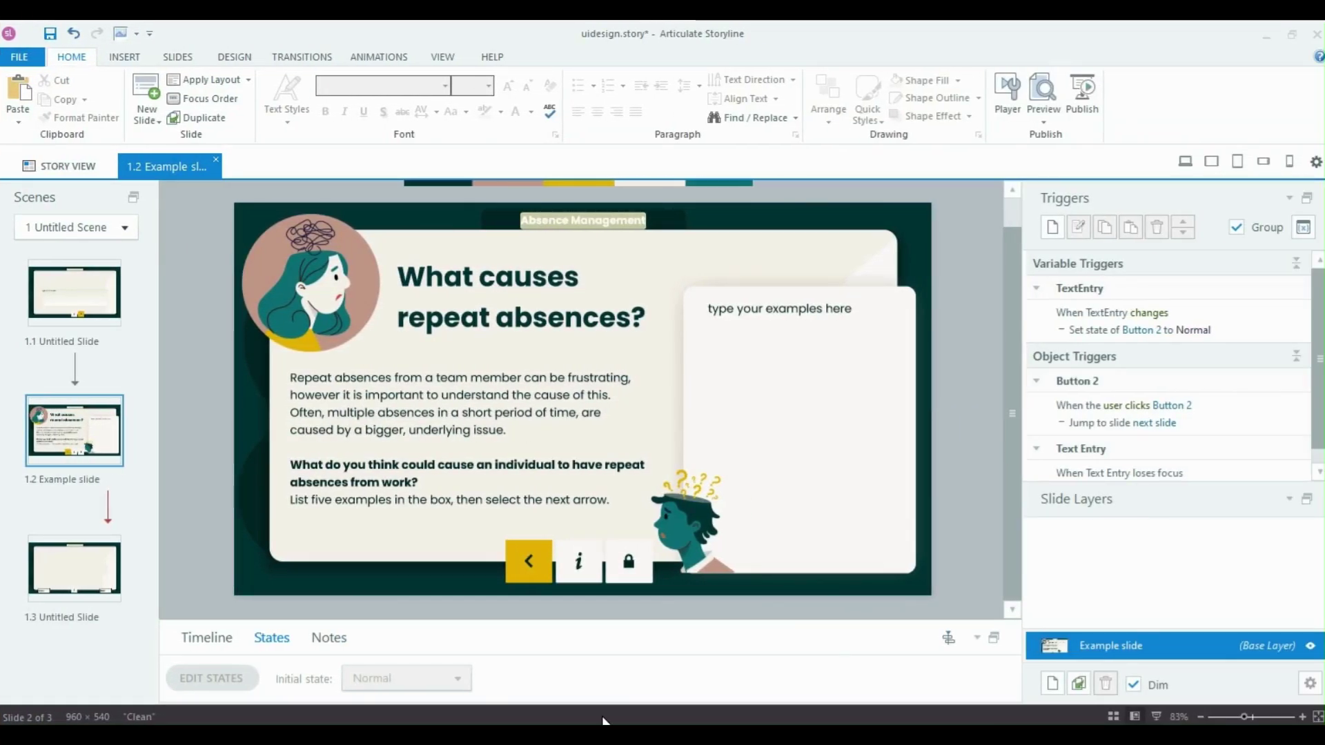
Select the back-arrow Button 1 and compare its Normal and Hover states in an enlarged States panel
{"action": "key", "text": "Tab"}
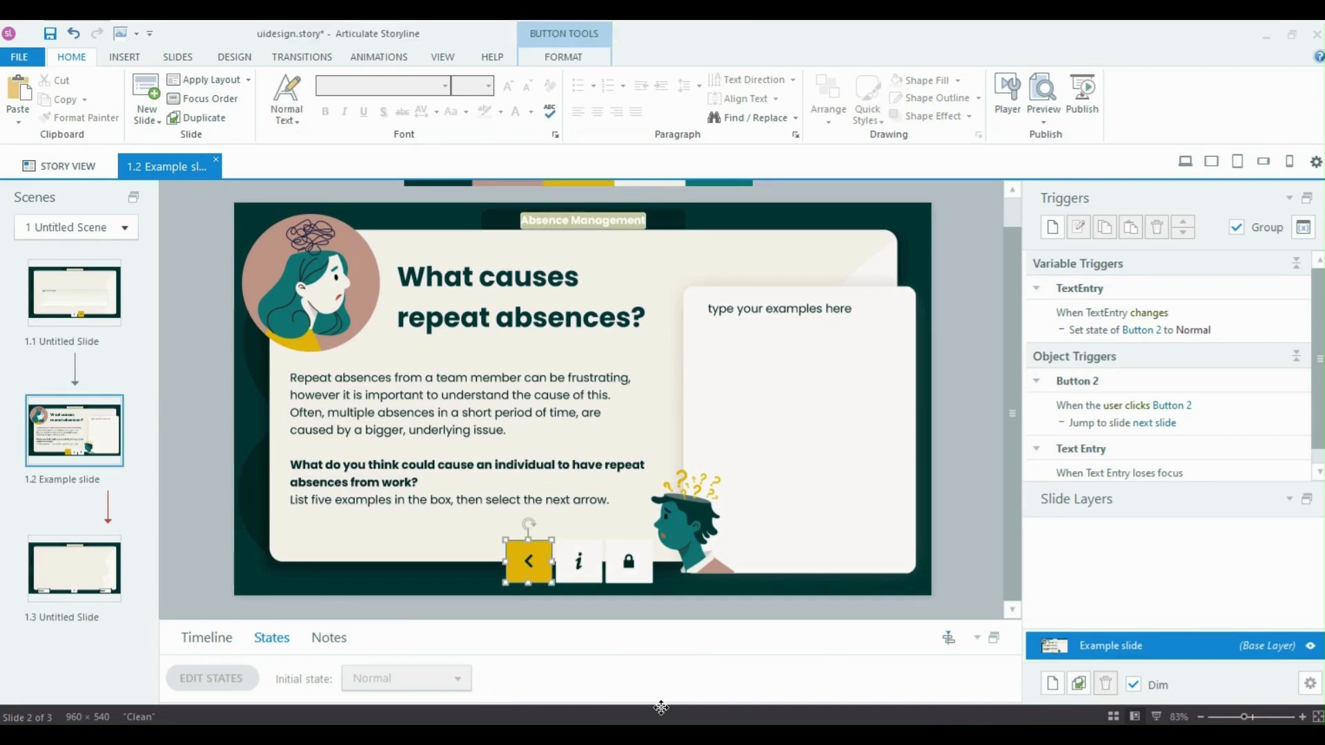
{"action": "key", "text": "Tab"}
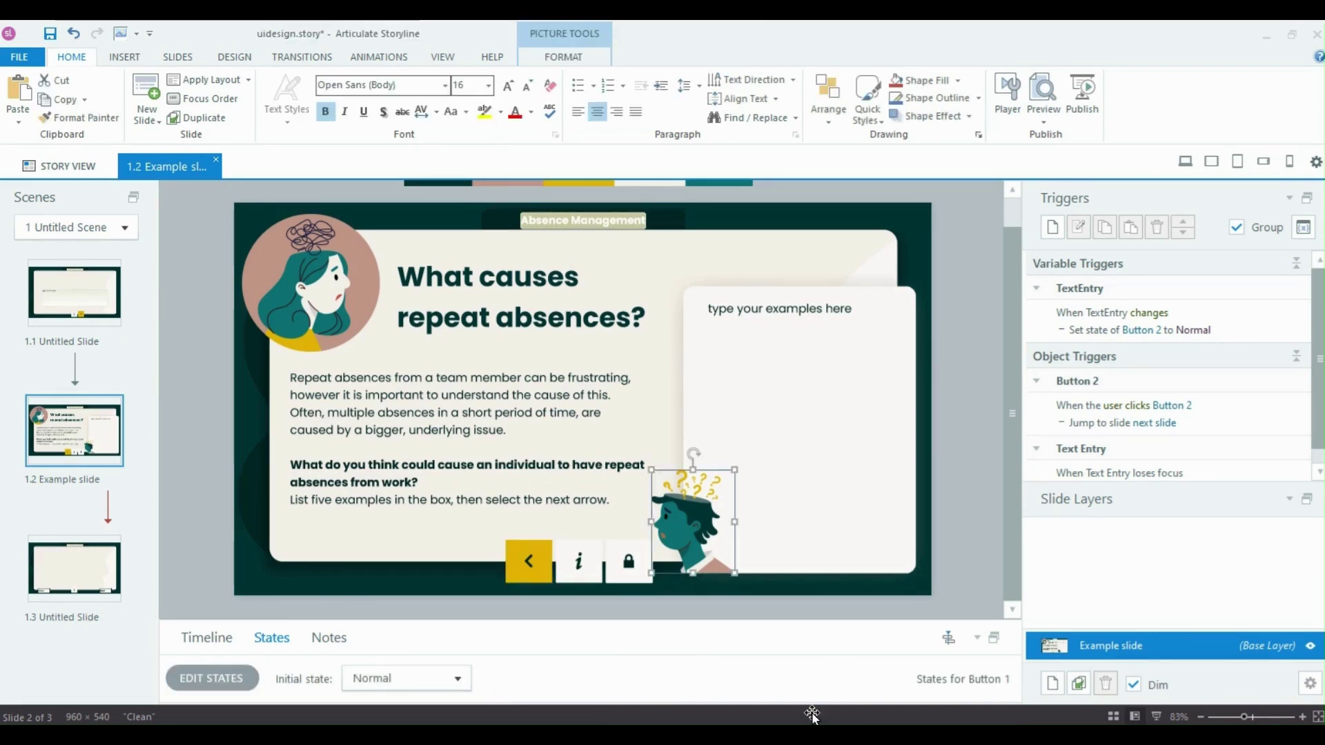
{"action": "key", "text": "Tab"}
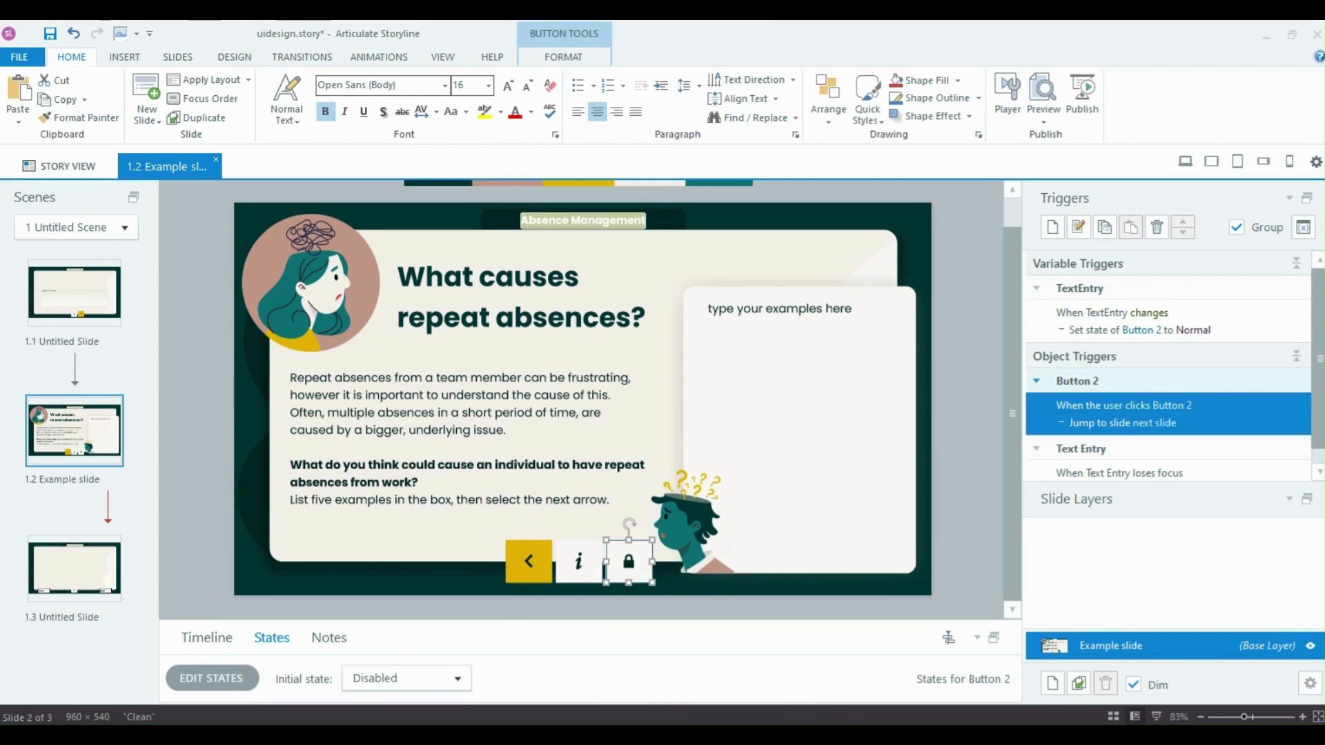
{"action": "key", "text": "Tab"}
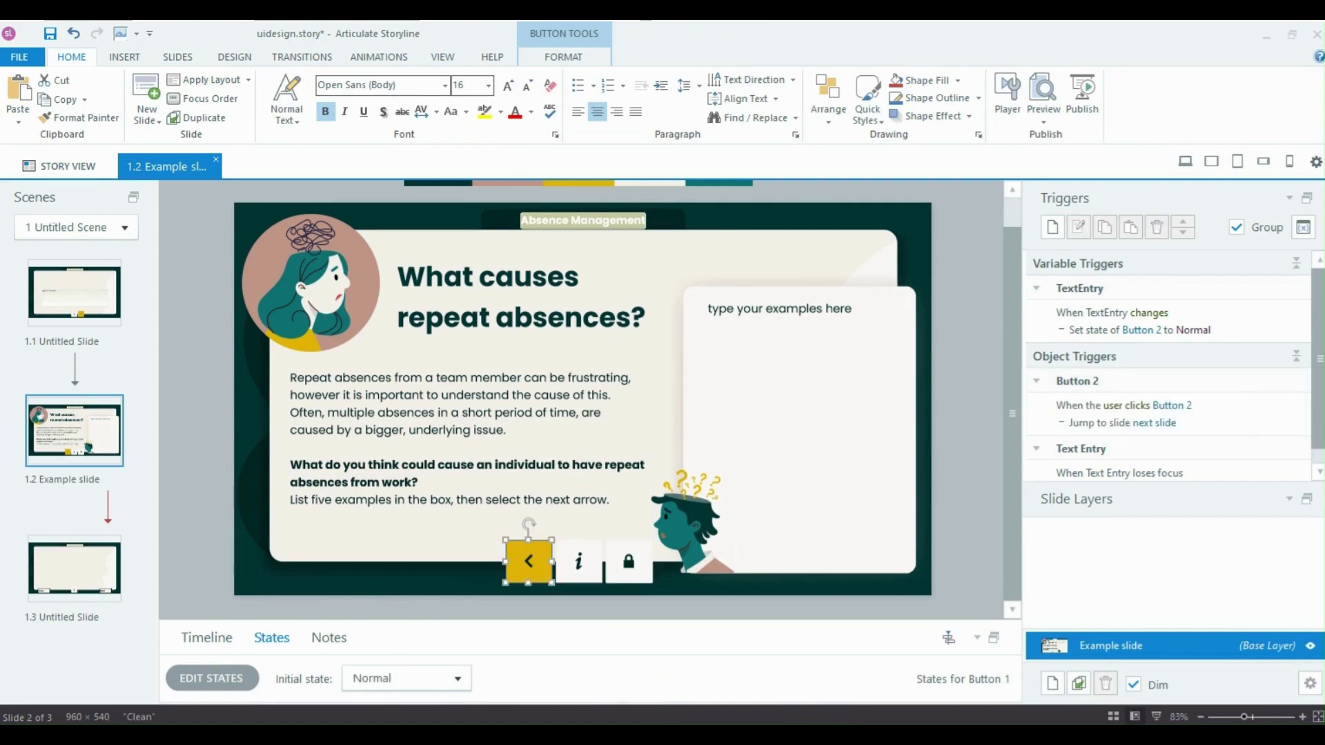
{"action": "left_click_drag", "start_coordinate": [512, 620], "coordinate": [432, 570]}
{"action": "left_click", "coordinate": [341, 677]}
{"action": "left_click", "coordinate": [276, 583]}
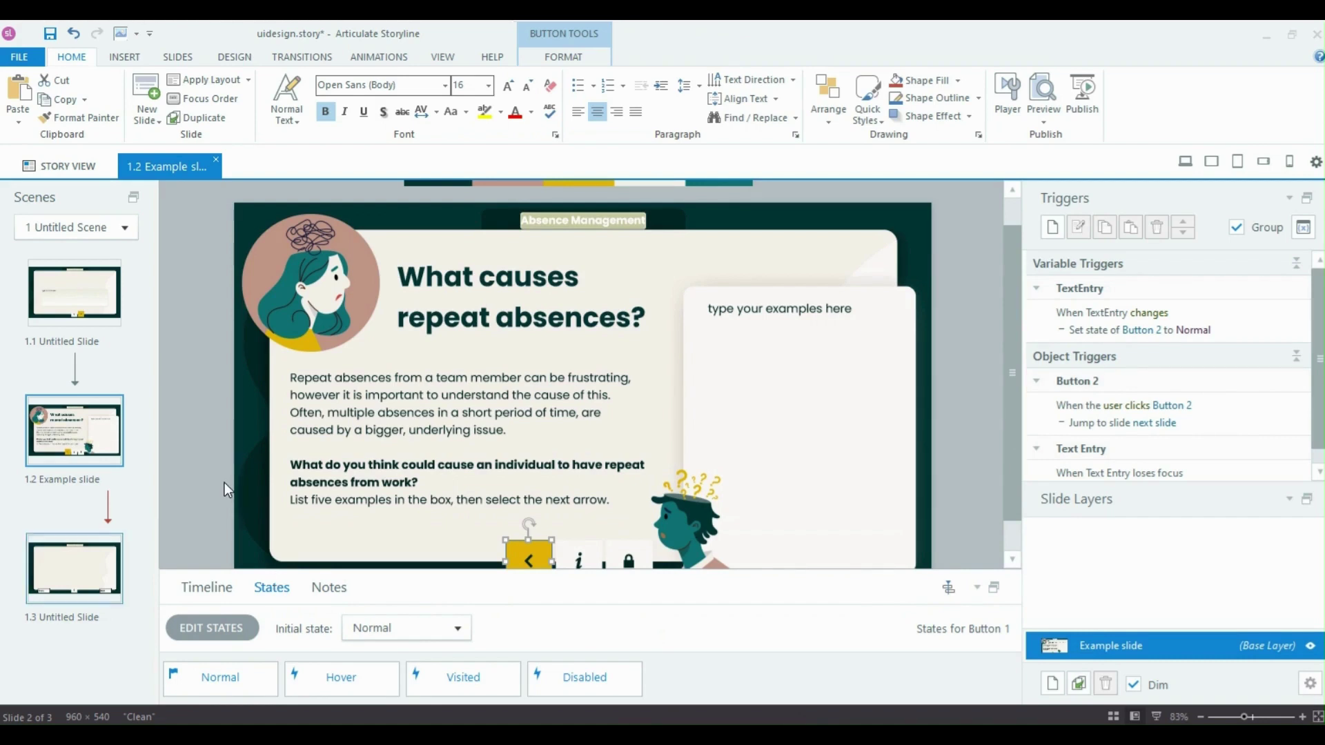
{"action": "left_click", "coordinate": [75, 569]}
{"action": "left_click", "coordinate": [1043, 121]}
{"action": "left_click", "coordinate": [1077, 138]}
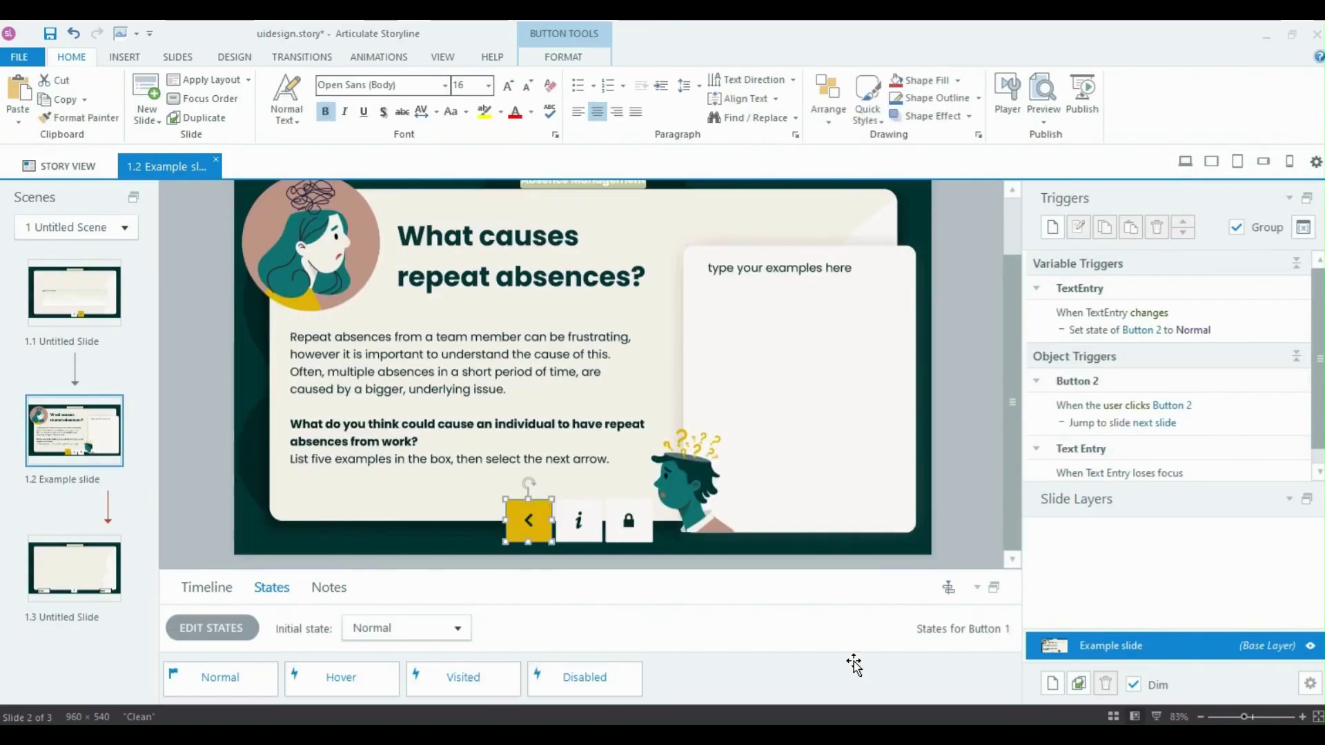
{"action": "left_click", "coordinate": [528, 520]}
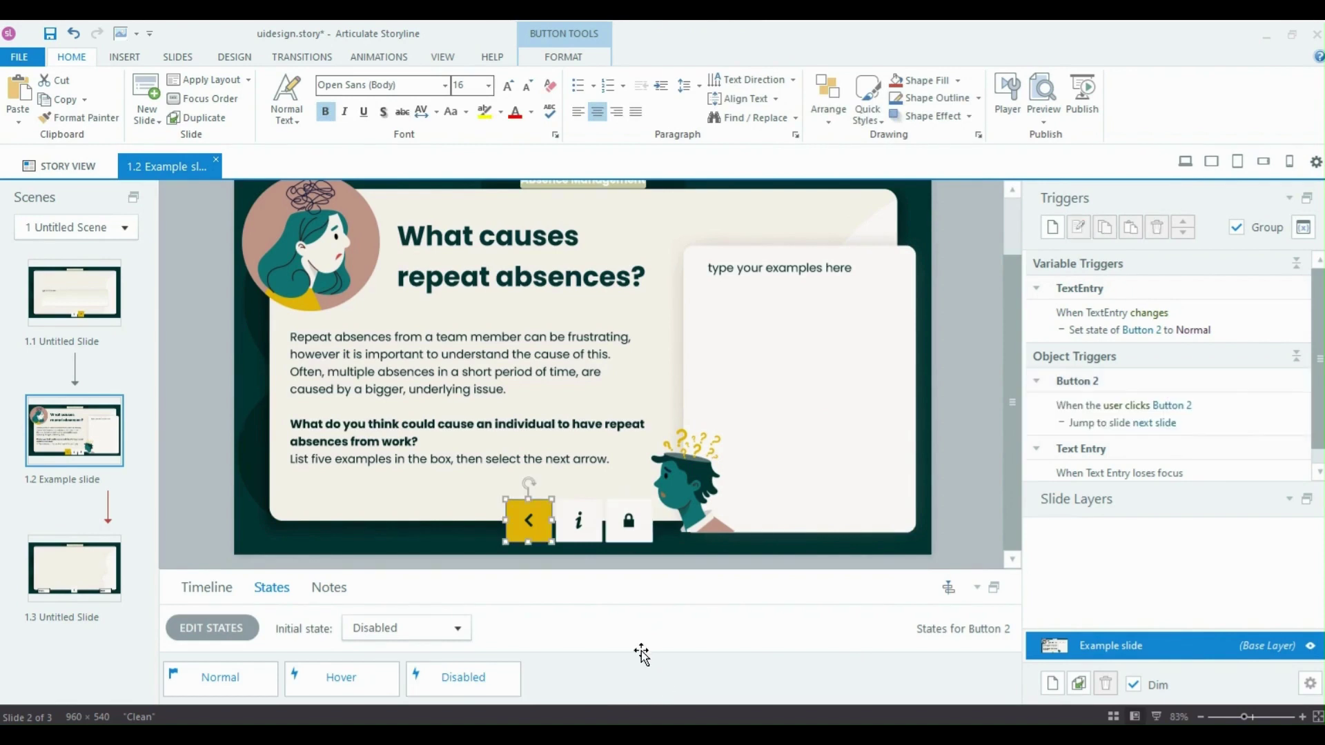
{"action": "key", "text": "Tab"}
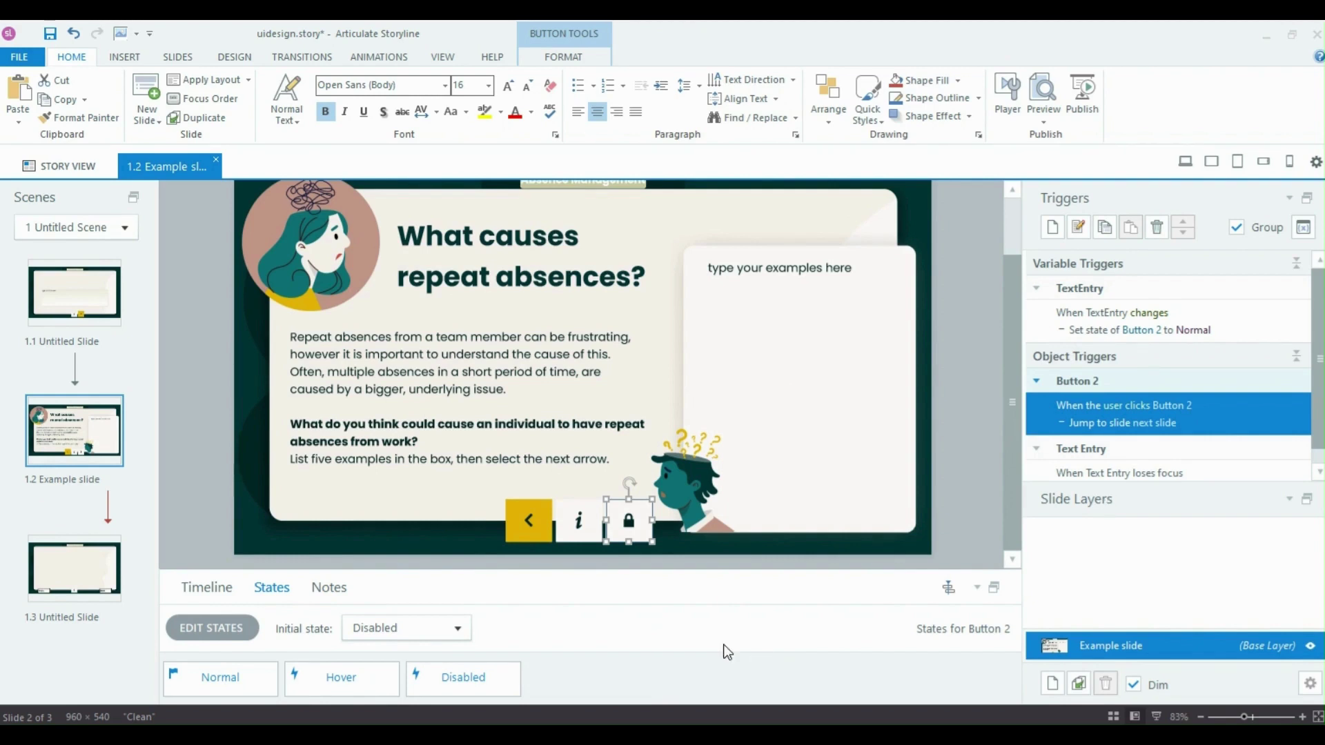
{"action": "key", "text": "Escape"}
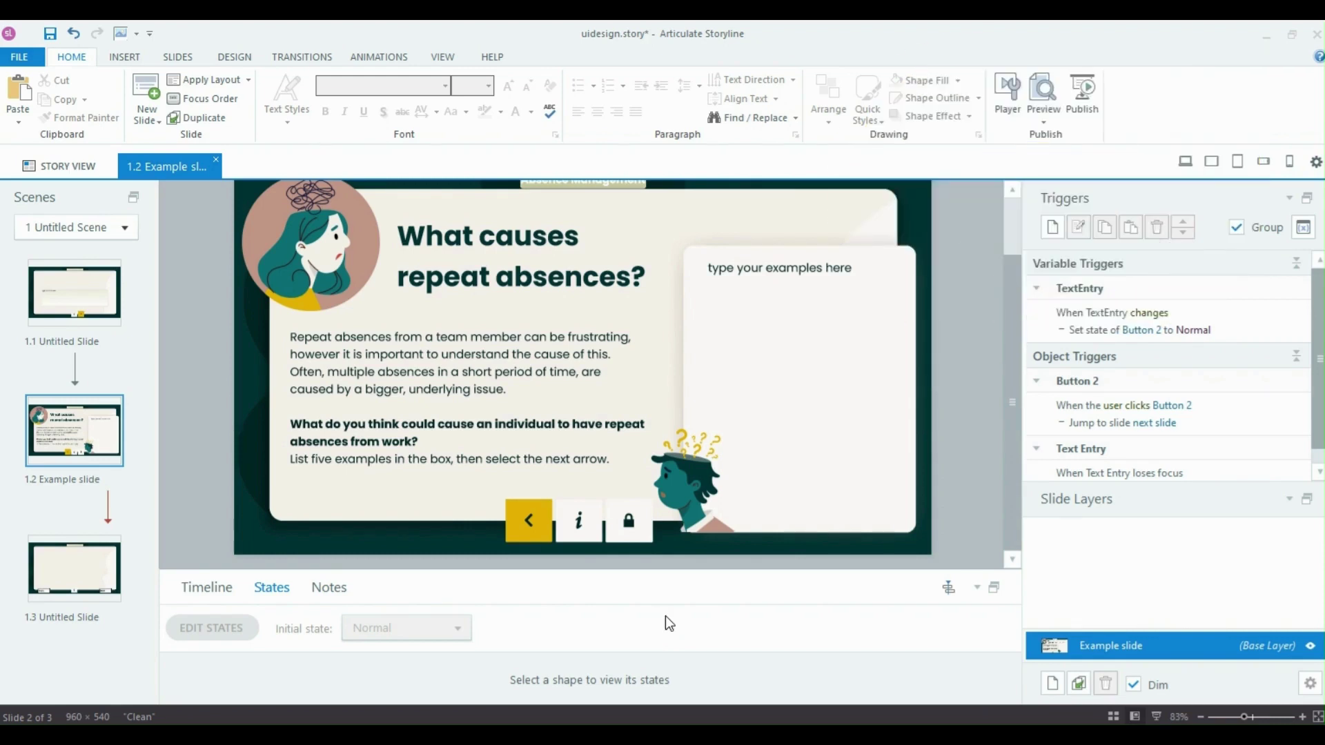
Switch to Slide Master view and select the top master slide
{"action": "left_click", "coordinate": [442, 56]}
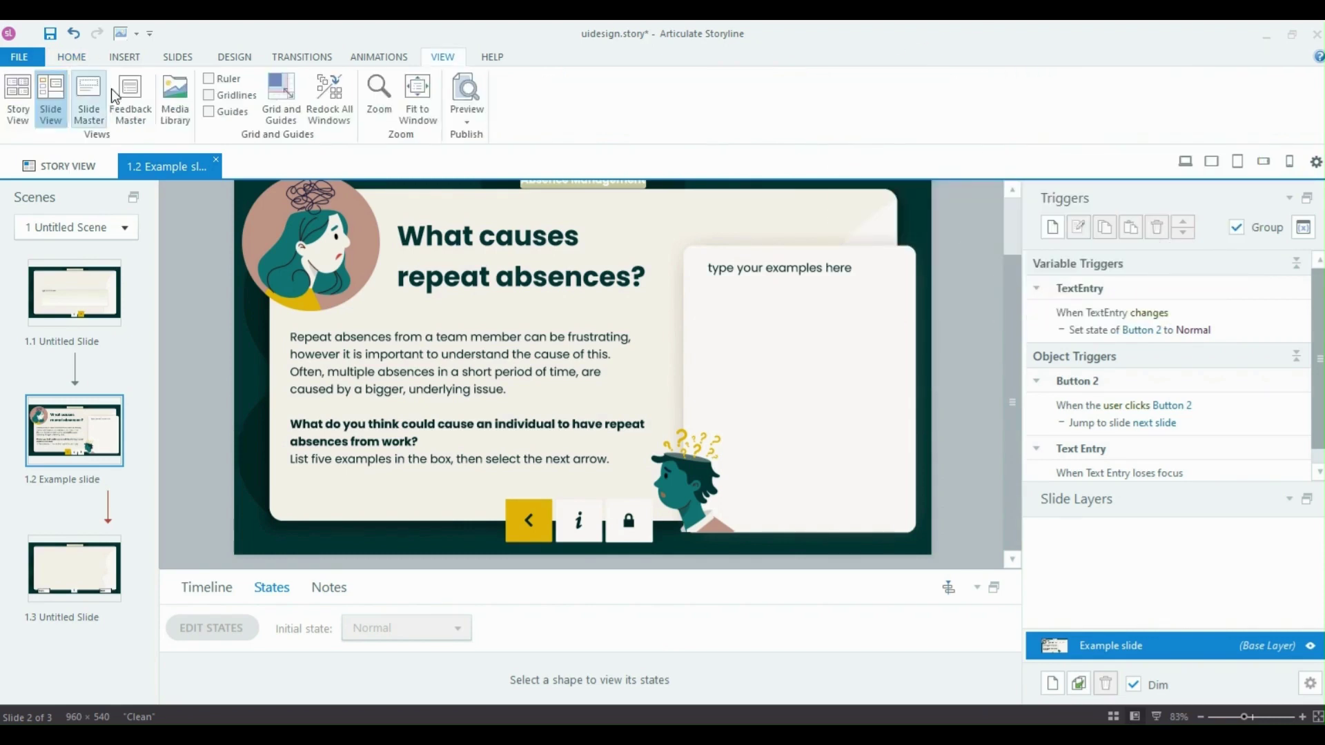
{"action": "left_click", "coordinate": [110, 138]}
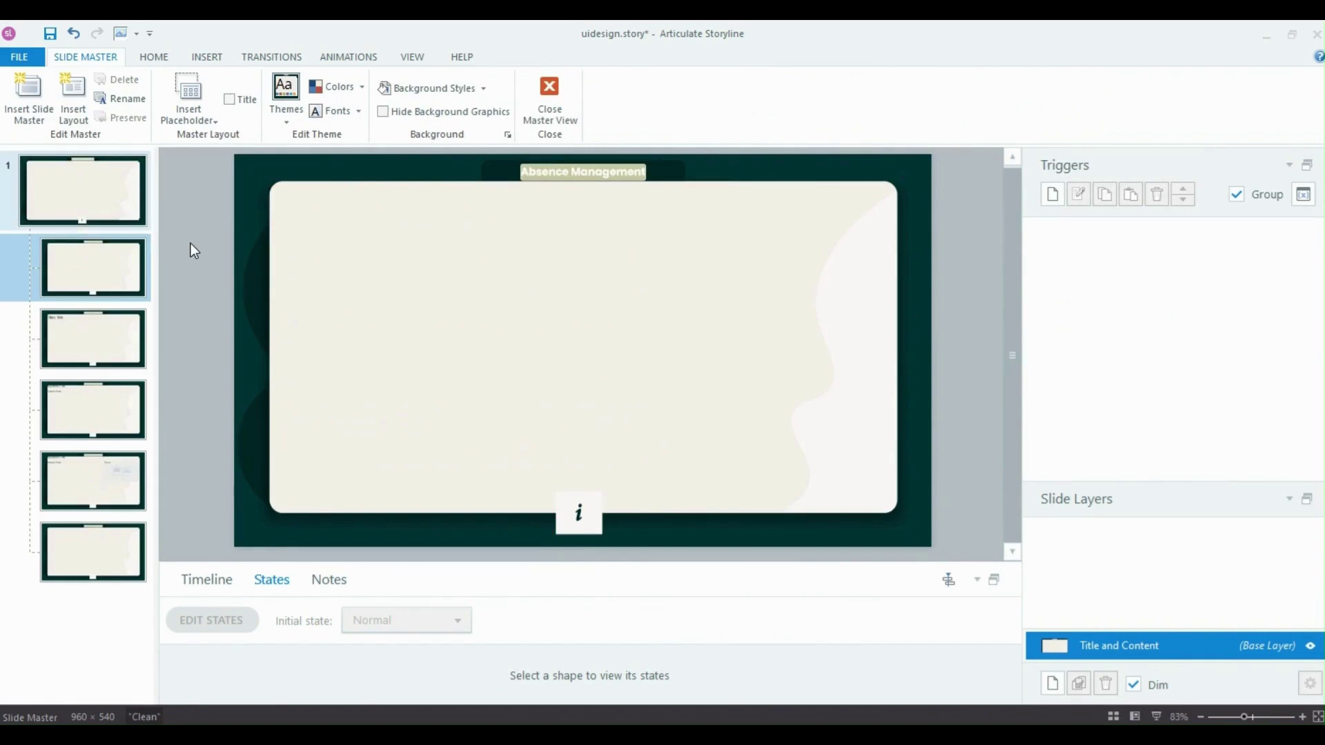
{"action": "key", "text": "Up"}
Check the i button's trigger and display the Menu layer with its 50% Complete pop-up
{"action": "left_click", "coordinate": [620, 509]}
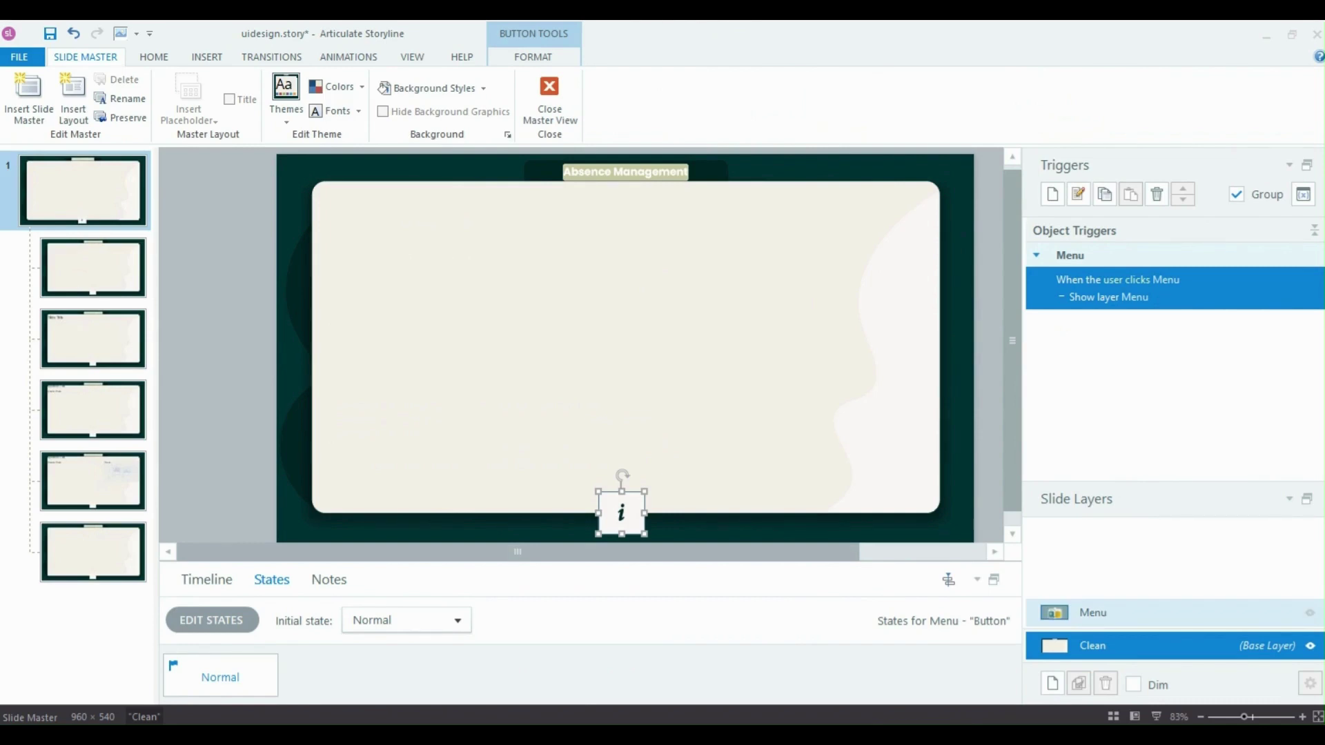
{"action": "left_click", "coordinate": [1104, 612]}
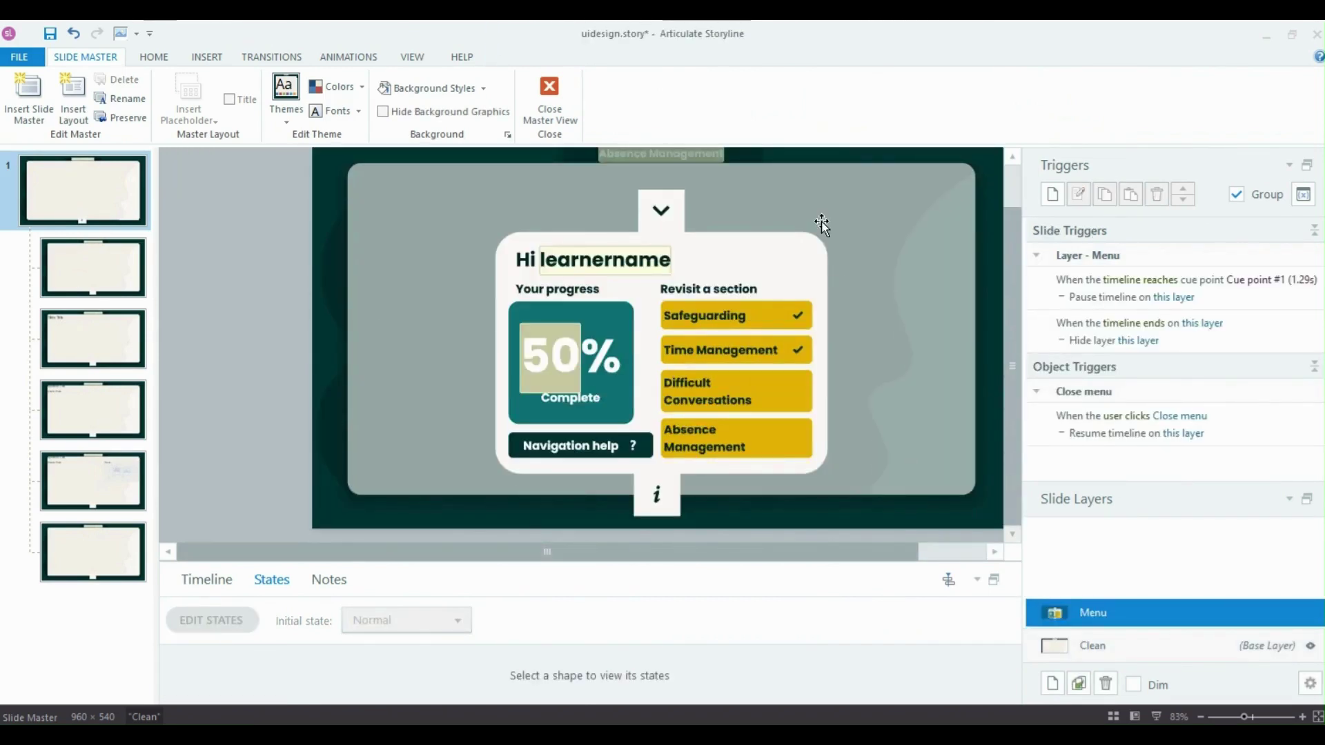
{"action": "left_click", "coordinate": [1104, 645]}
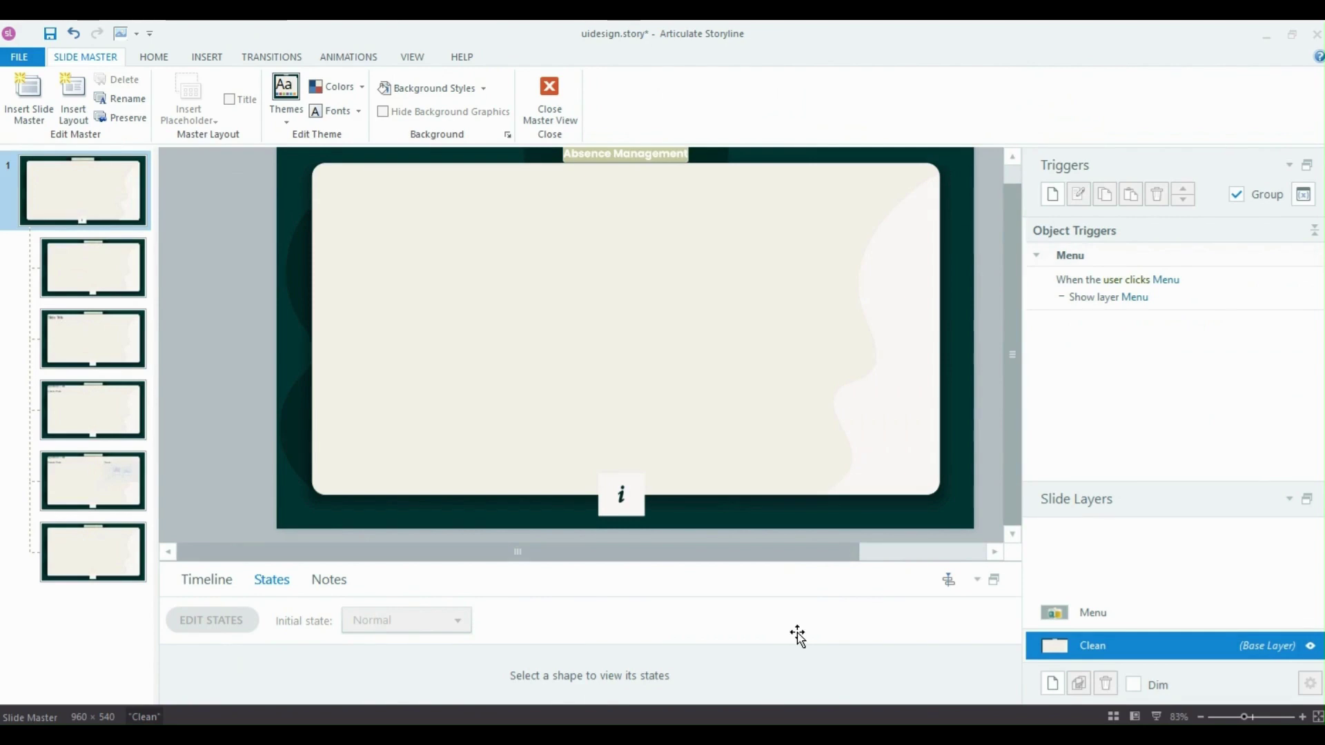
{"action": "left_click", "coordinate": [621, 494]}
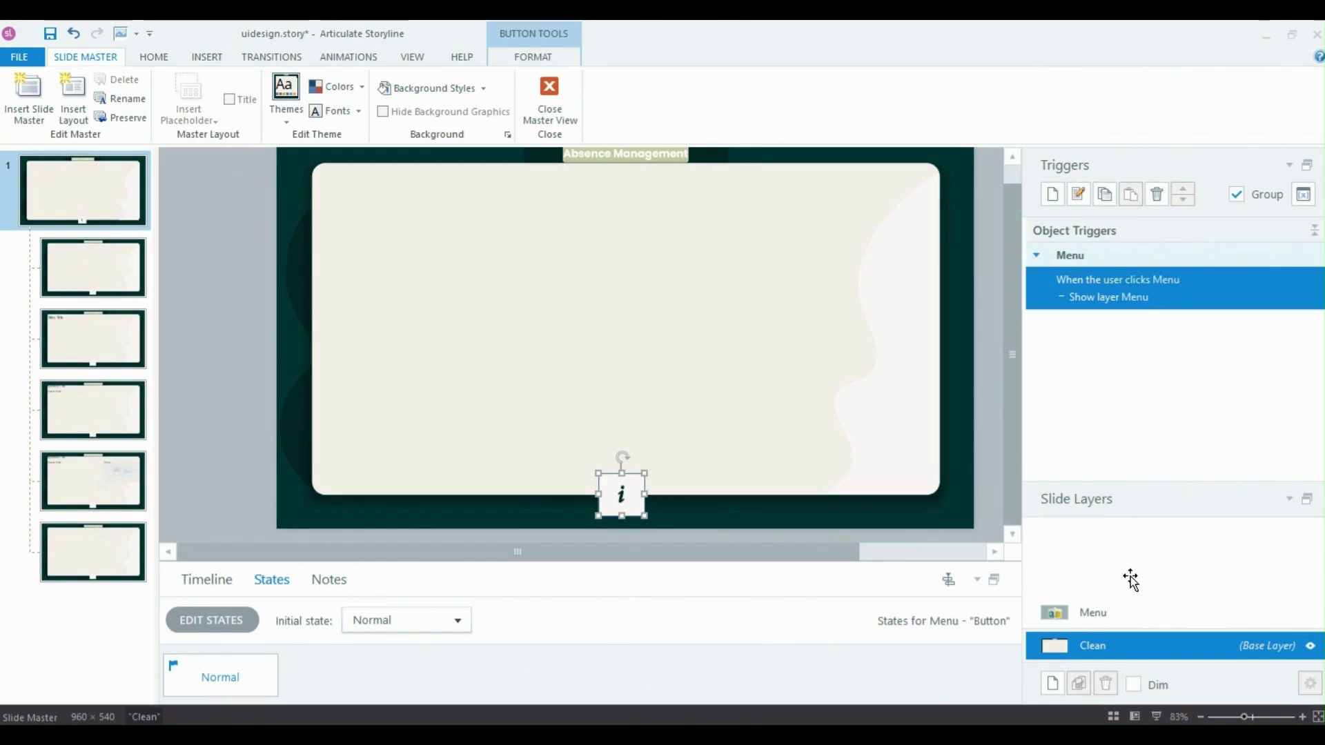
{"action": "left_click", "coordinate": [1118, 612]}
{"action": "scroll", "coordinate": [733, 516], "scroll_direction": "down", "scroll_amount": 1}
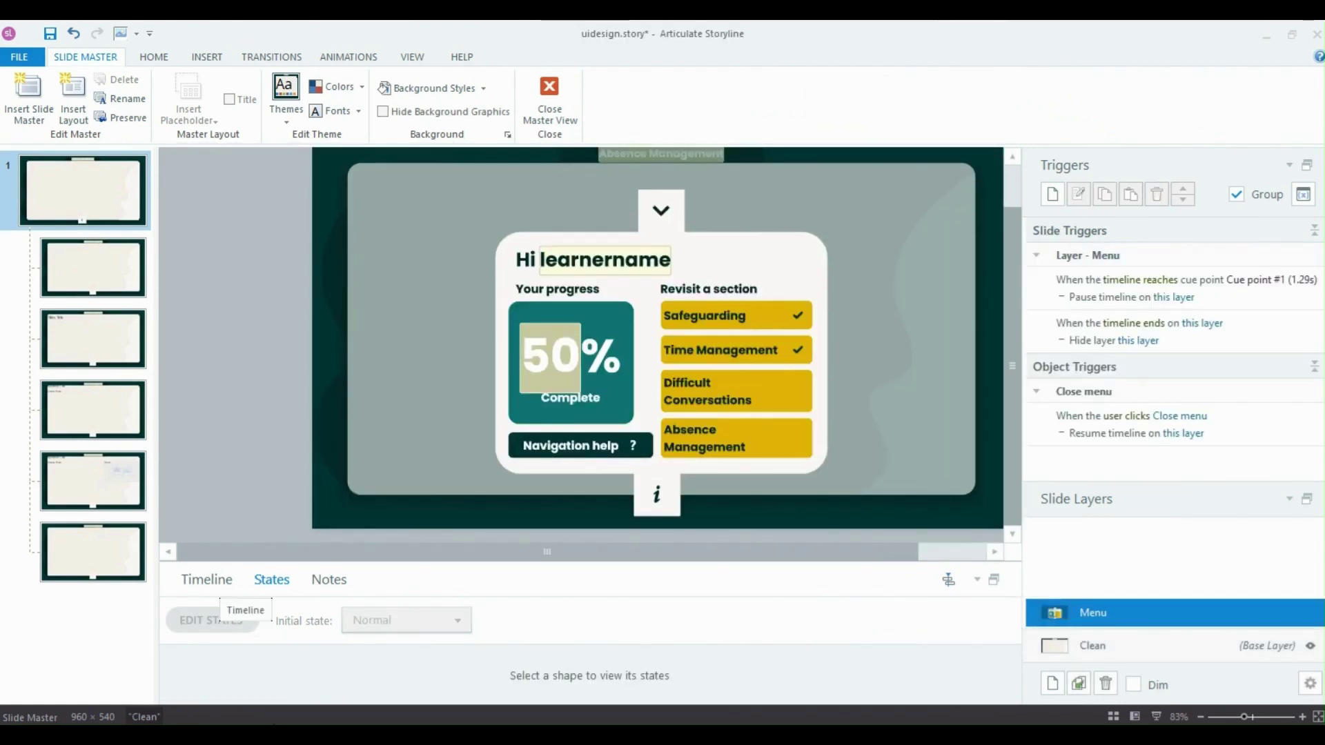
Show the Menu layer's timeline, resizing panels to review its object rows and Cue point #1 at 1.29s
{"action": "left_click", "coordinate": [206, 580]}
{"action": "left_click_drag", "start_coordinate": [378, 564], "coordinate": [378, 453]}
{"action": "scroll", "coordinate": [311, 586], "scroll_direction": "down", "scroll_amount": 1}
{"action": "scroll", "coordinate": [311, 586], "scroll_direction": "up", "scroll_amount": 1}
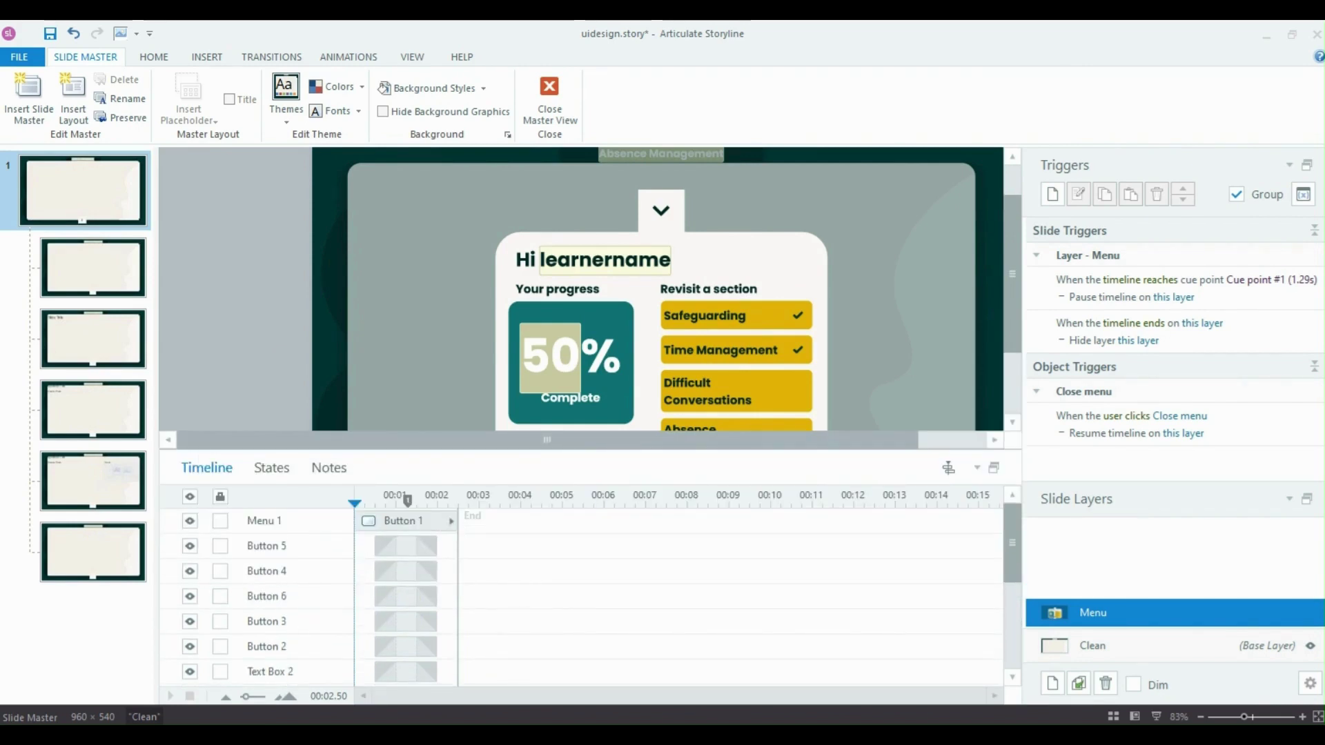
{"action": "left_click_drag", "start_coordinate": [562, 474], "coordinate": [563, 627]}
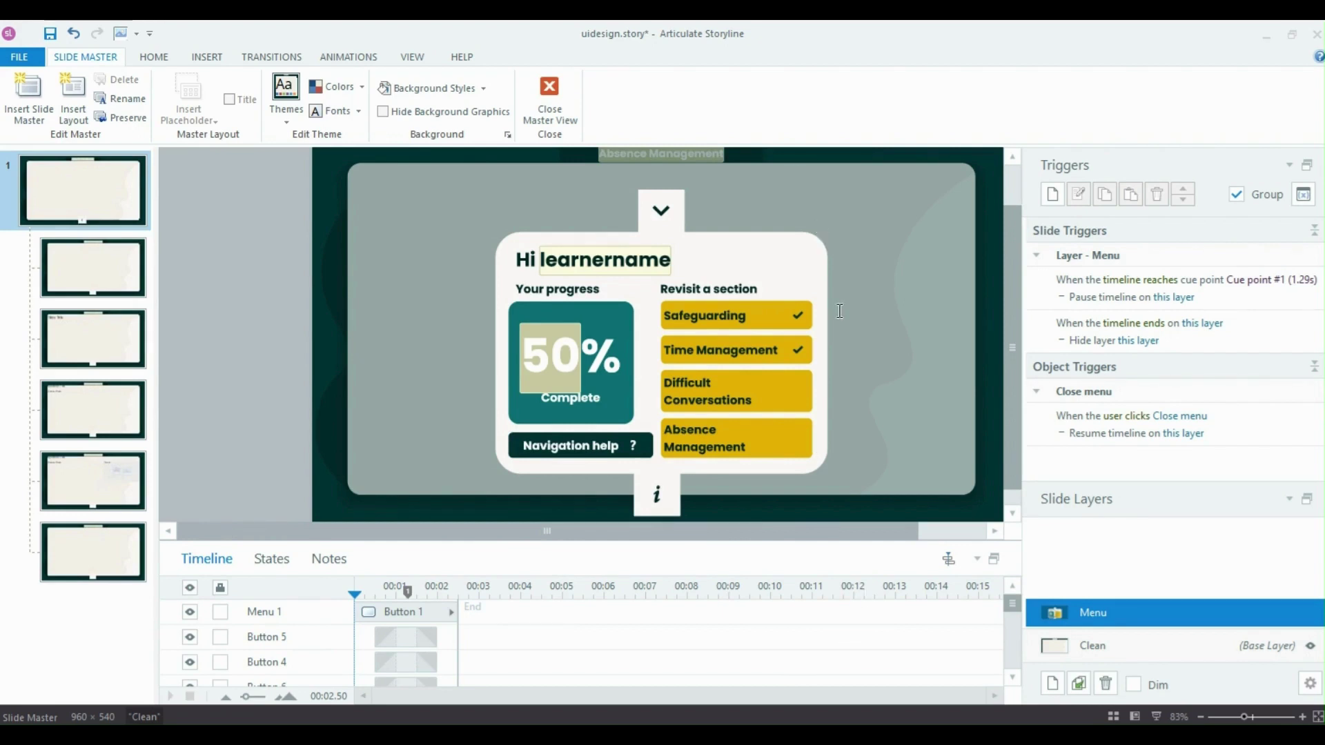
{"action": "left_click_drag", "start_coordinate": [435, 681], "coordinate": [414, 532]}
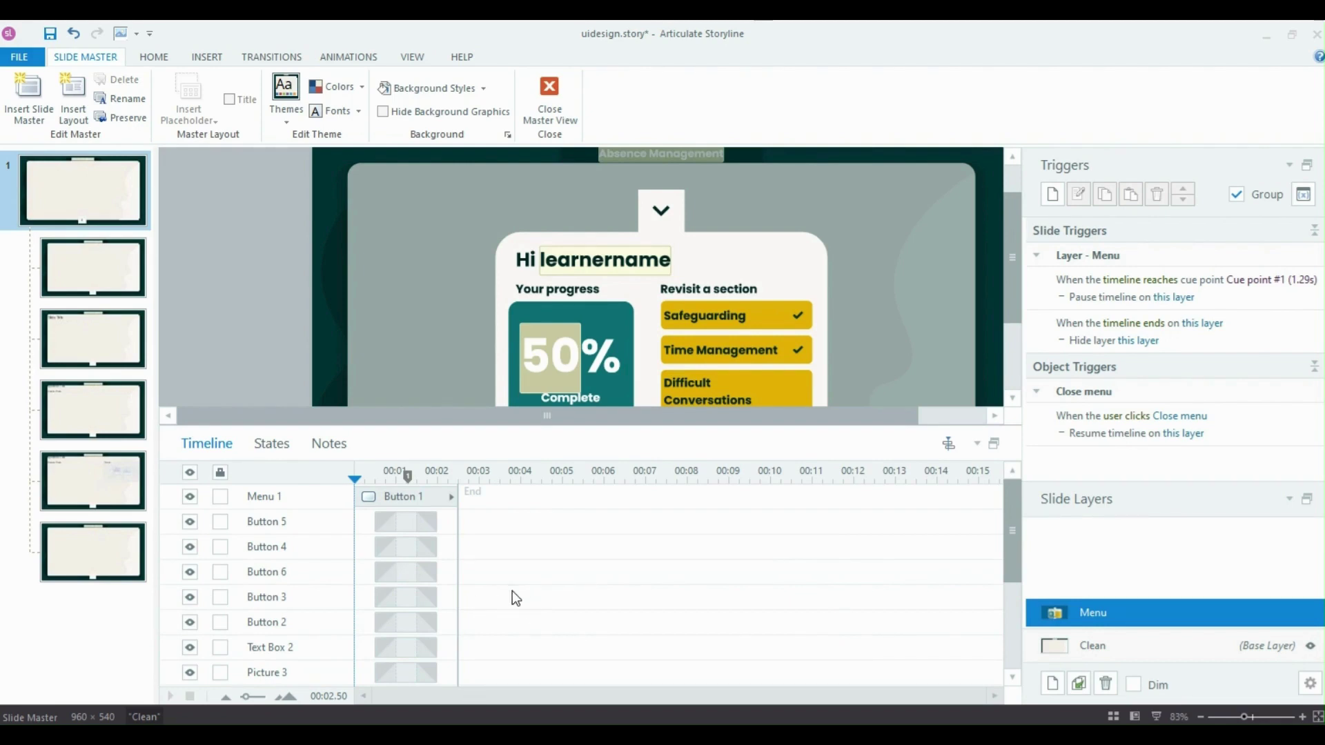
{"action": "scroll", "coordinate": [408, 661], "scroll_direction": "down", "scroll_amount": 4}
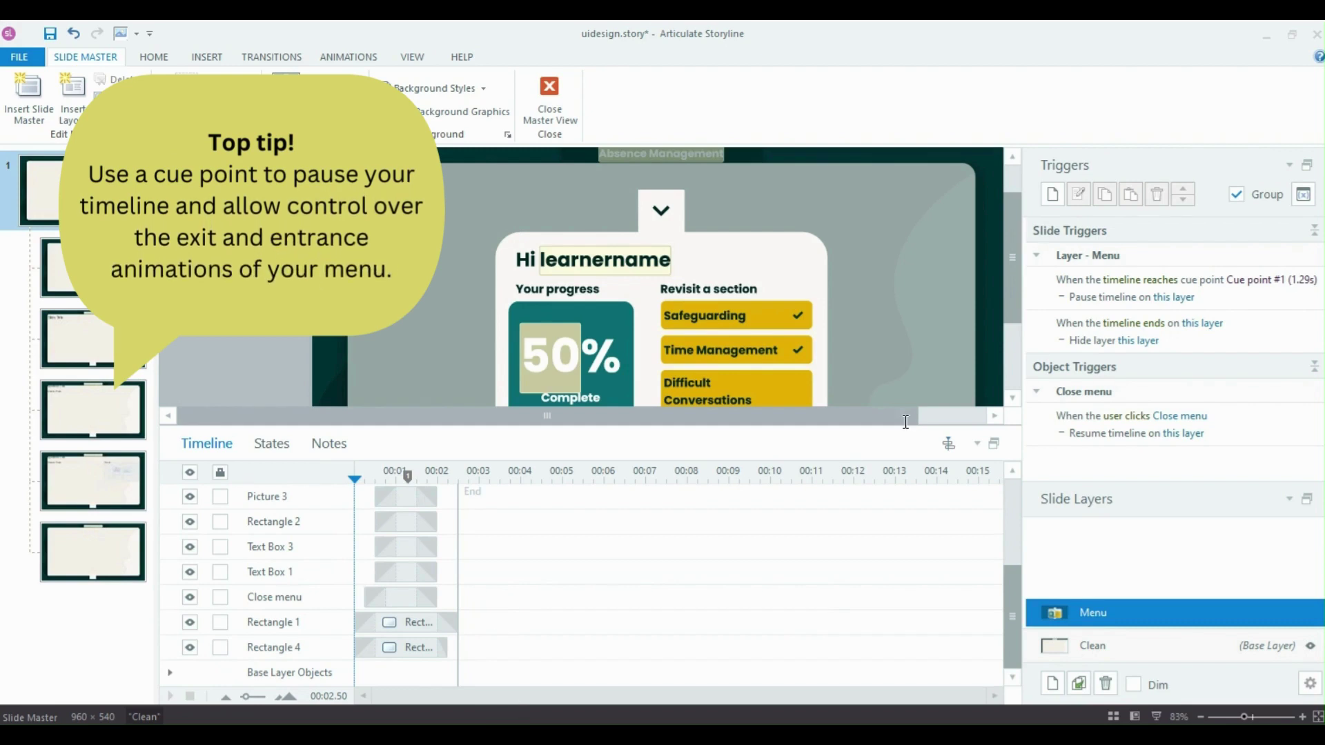
{"action": "scroll", "coordinate": [580, 587], "scroll_direction": "up", "scroll_amount": 3}
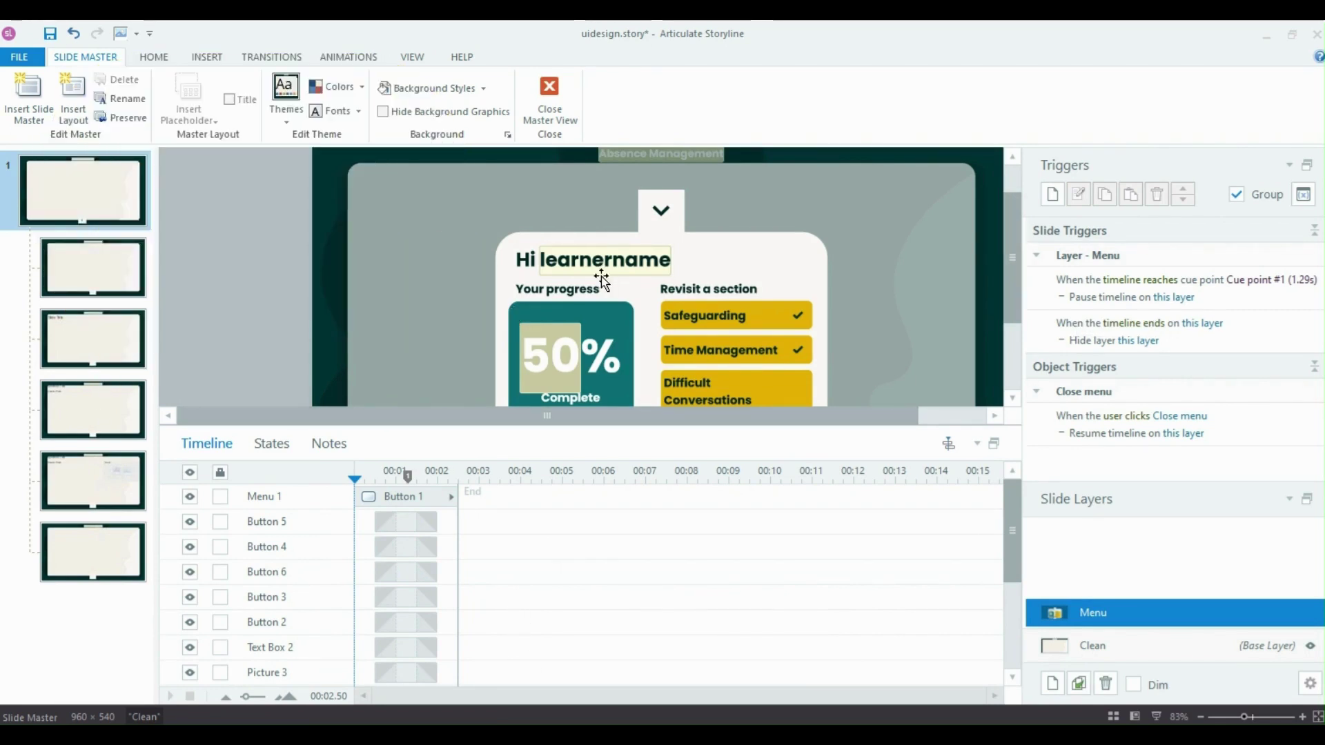
{"action": "left_click_drag", "start_coordinate": [705, 426], "coordinate": [706, 592]}
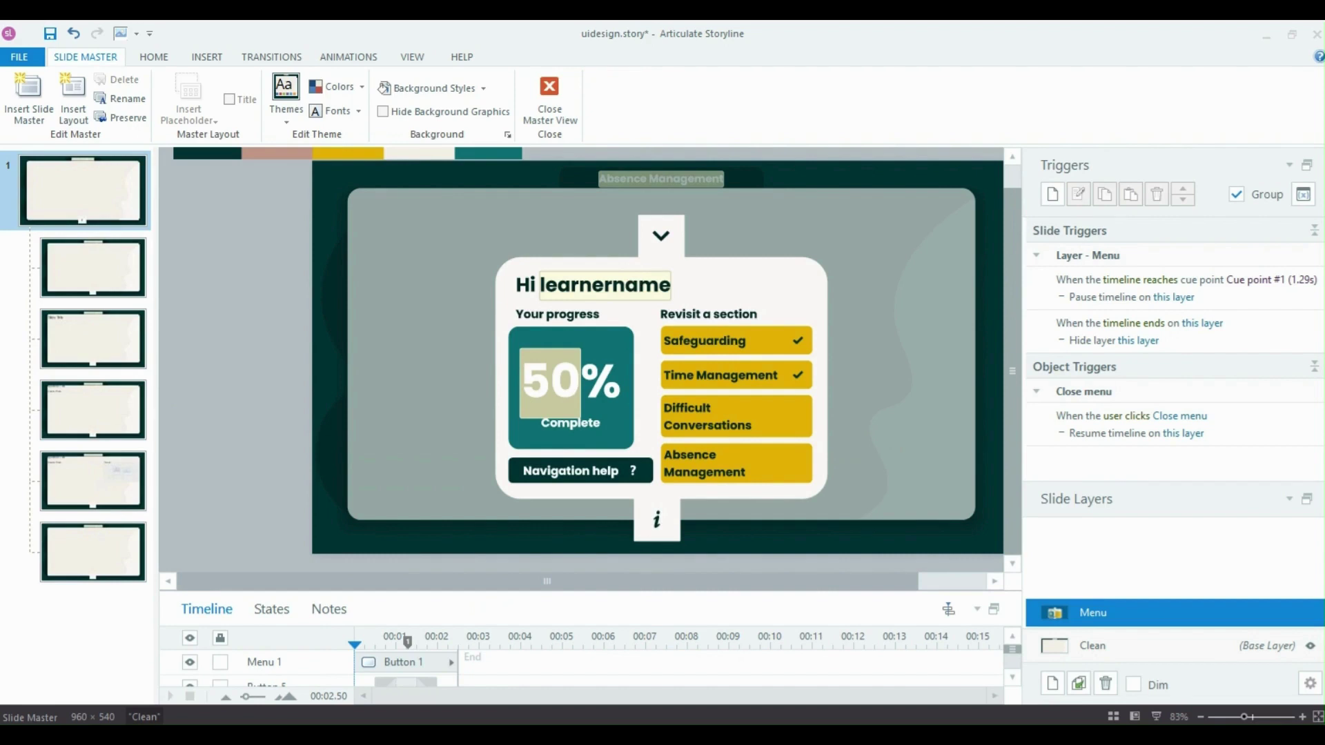
Select the 'Hi learnername' text box, then resize the stage to view the whole Menu card
{"action": "left_click_drag", "start_coordinate": [1016, 592], "coordinate": [1016, 417]}
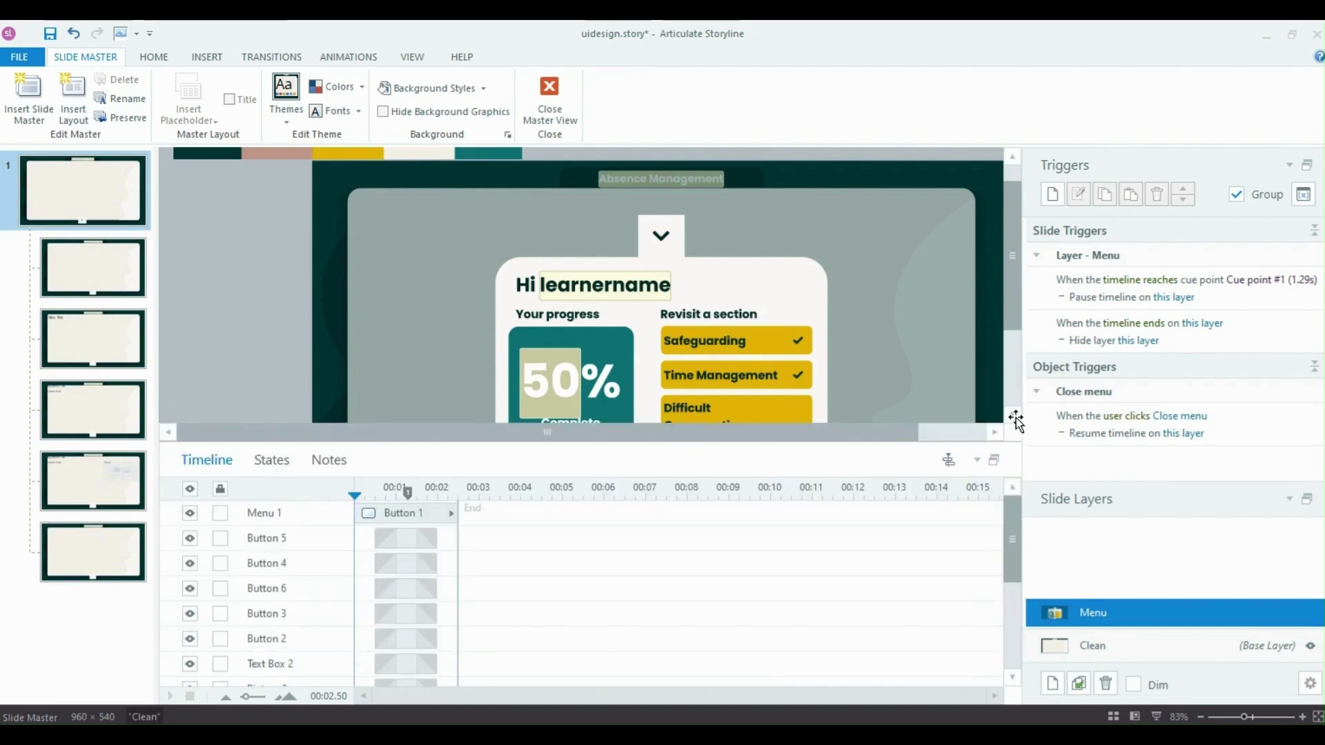
{"action": "key", "text": "Tab"}
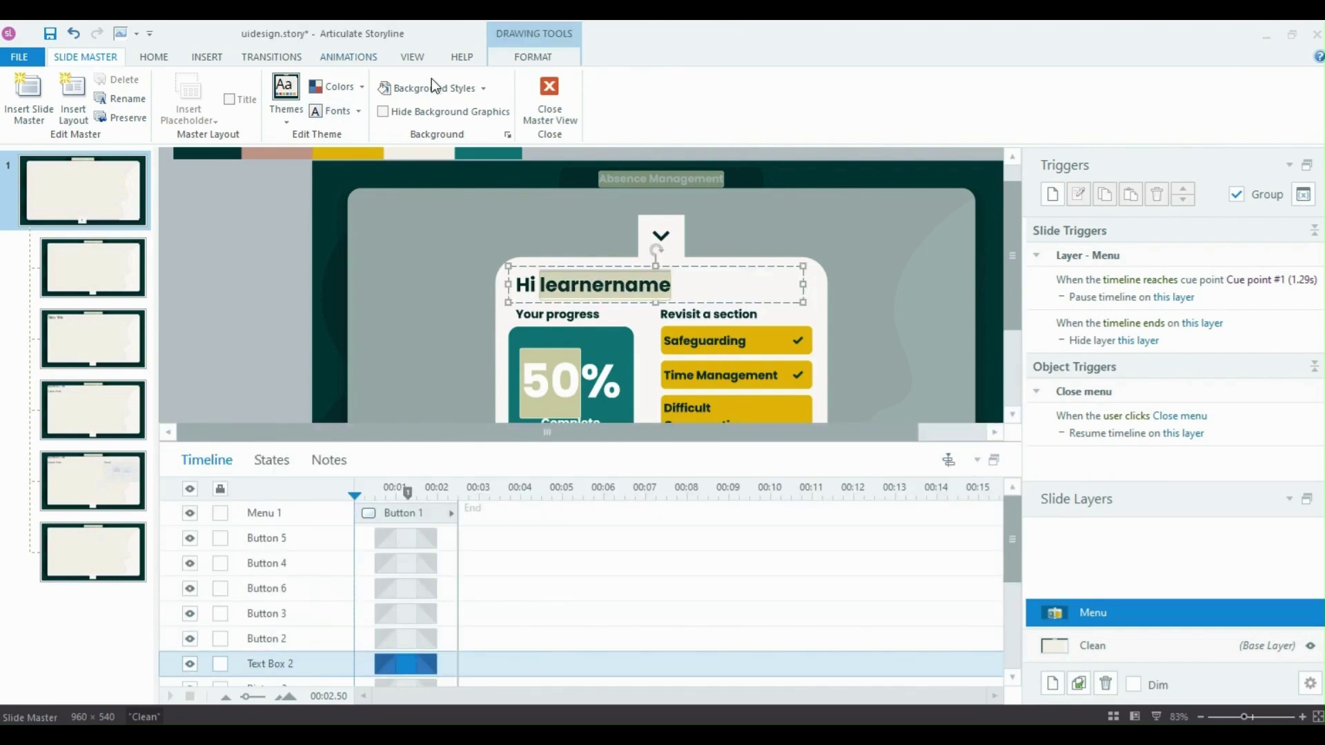
{"action": "scroll", "coordinate": [432, 81], "scroll_direction": "down", "scroll_amount": 4}
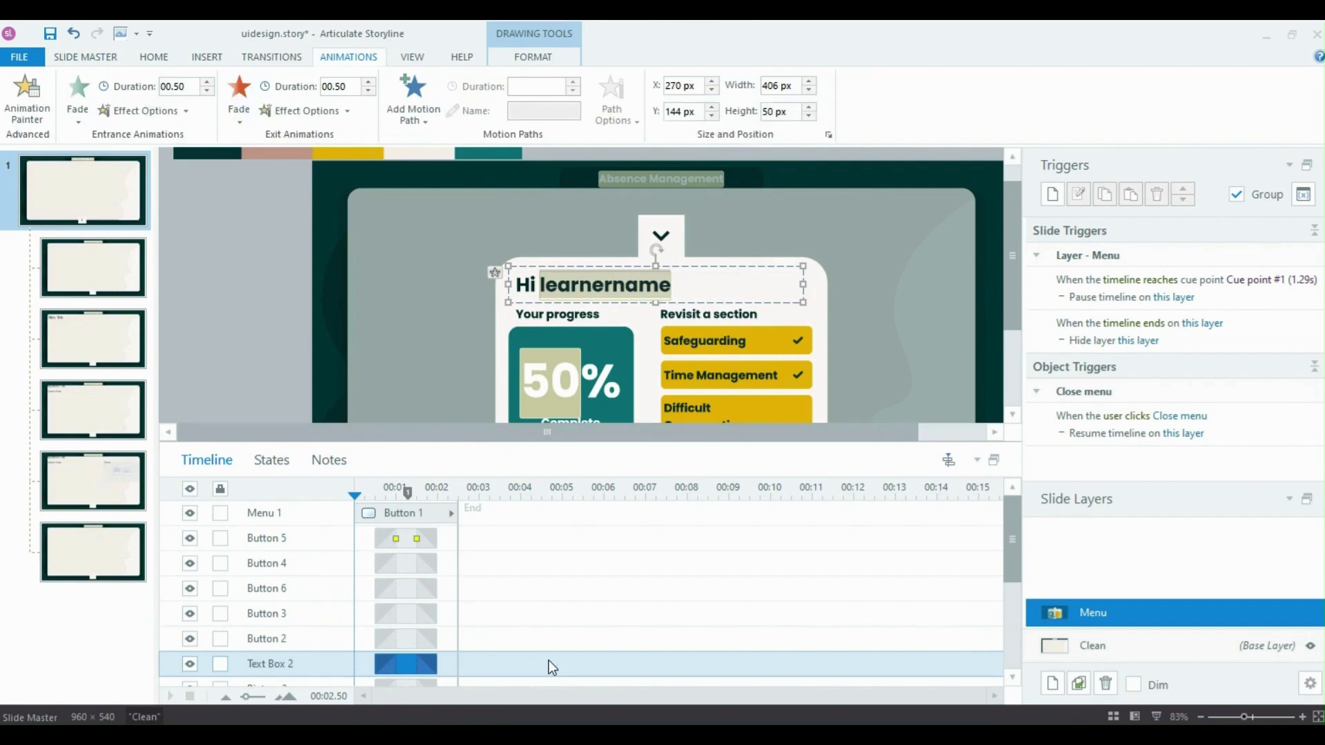
{"action": "mouse_move", "coordinate": [434, 552]}
{"action": "left_mouse_down"}
{"action": "mouse_move", "coordinate": [443, 696]}
{"action": "mouse_move", "coordinate": [456, 698]}
{"action": "left_mouse_up"}
{"action": "left_click", "coordinate": [292, 396]}
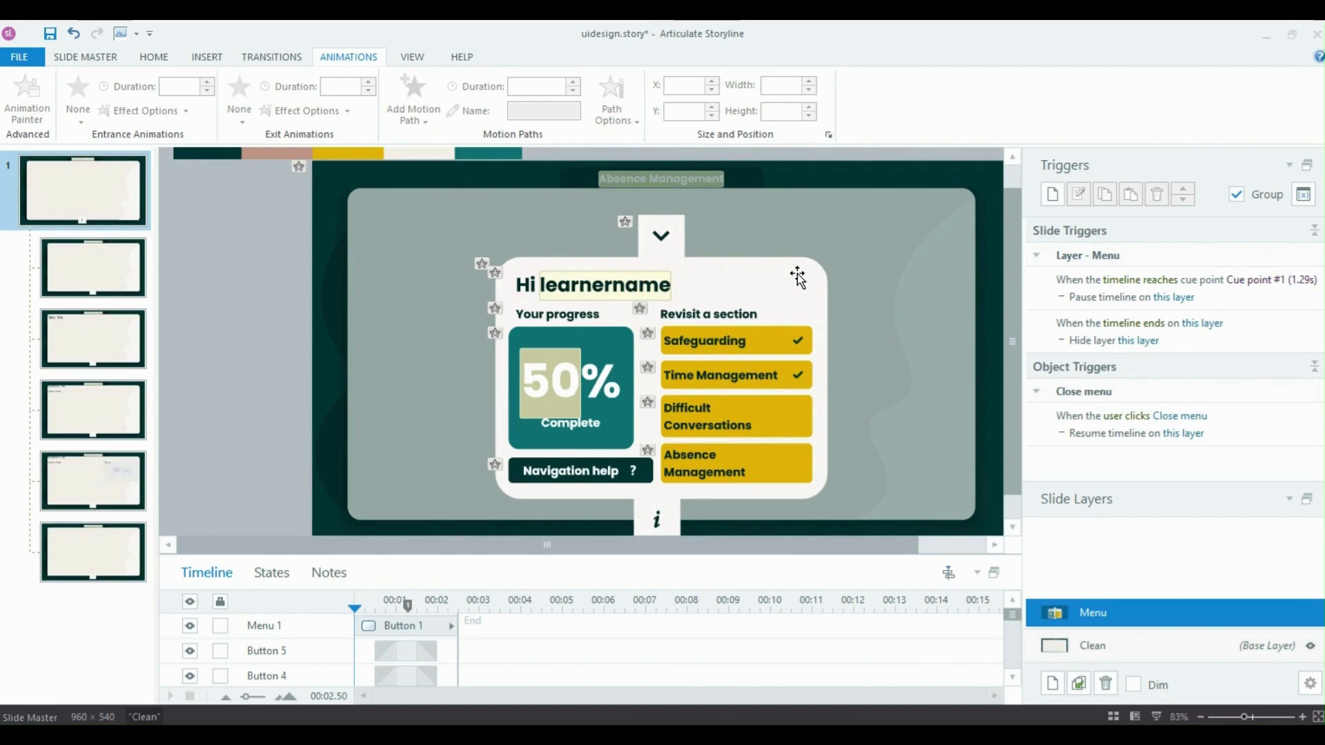
{"action": "left_click", "coordinate": [1045, 340]}
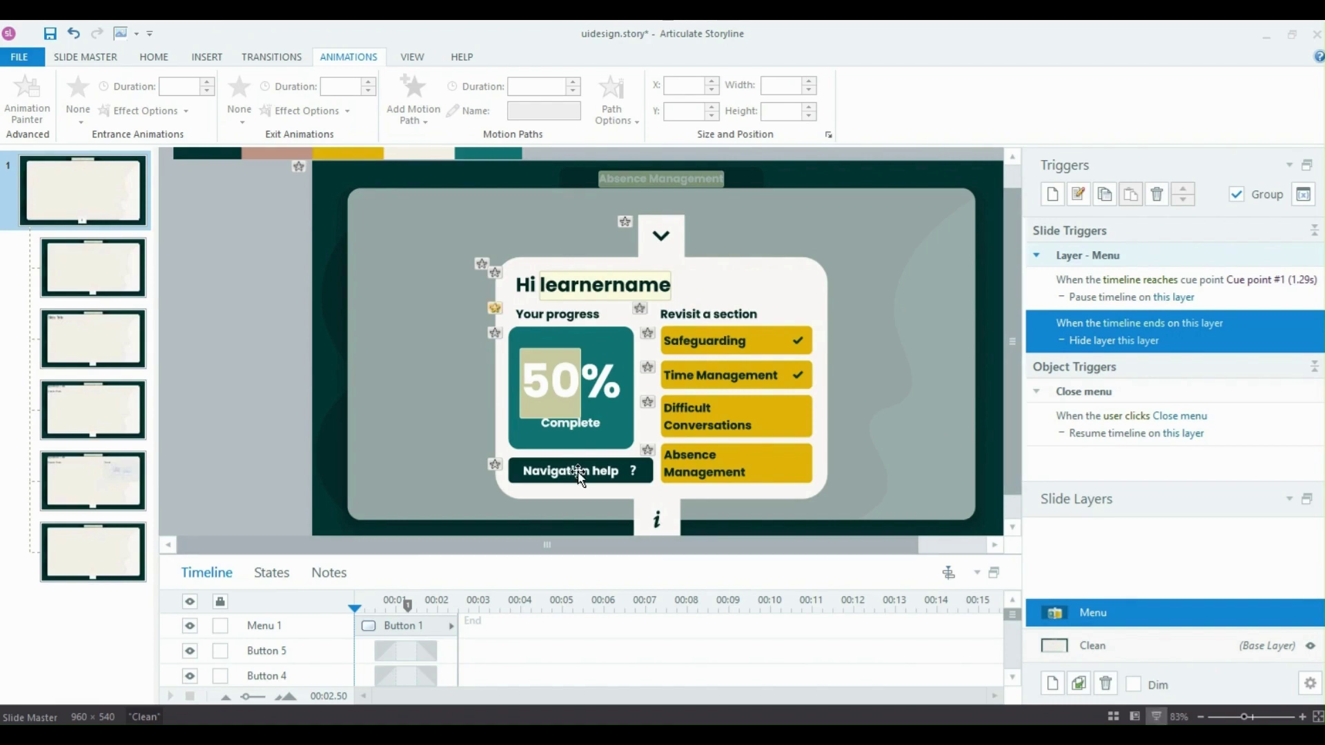
{"action": "left_click", "coordinate": [1093, 645]}
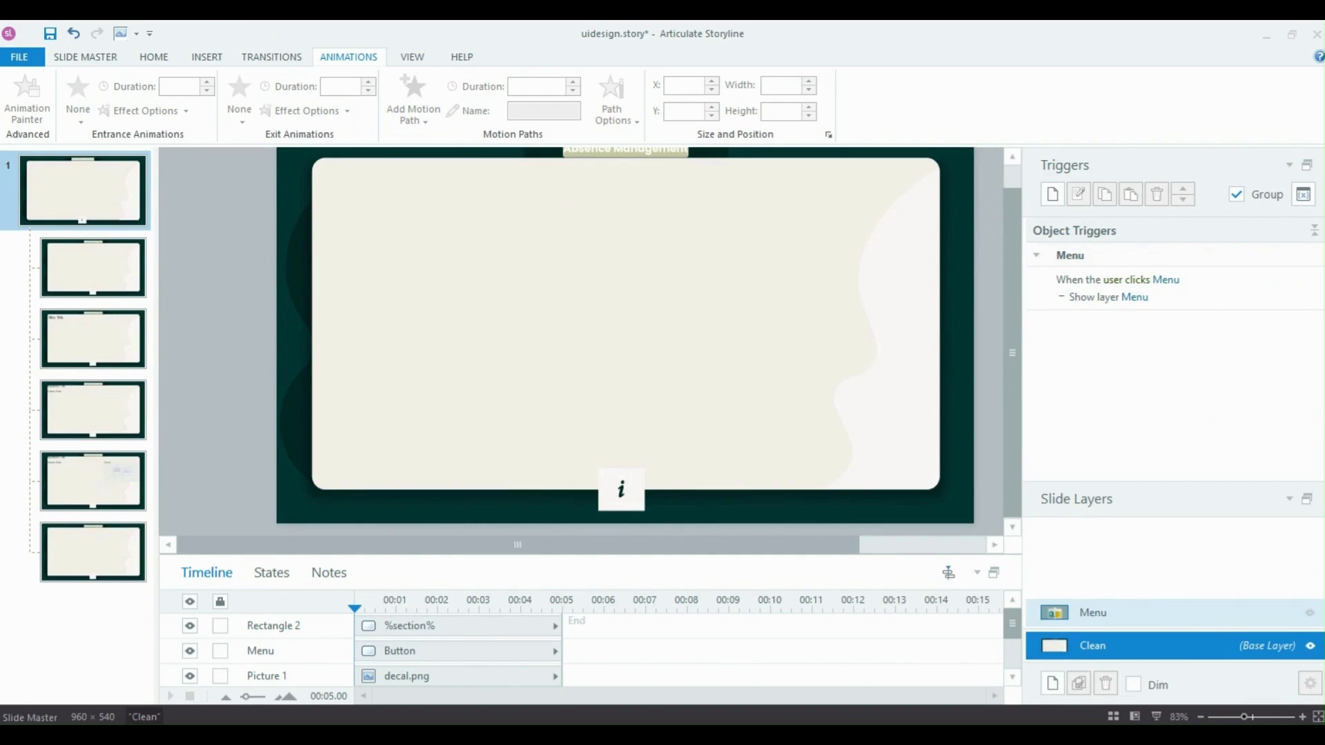
{"action": "left_click", "coordinate": [1093, 613]}
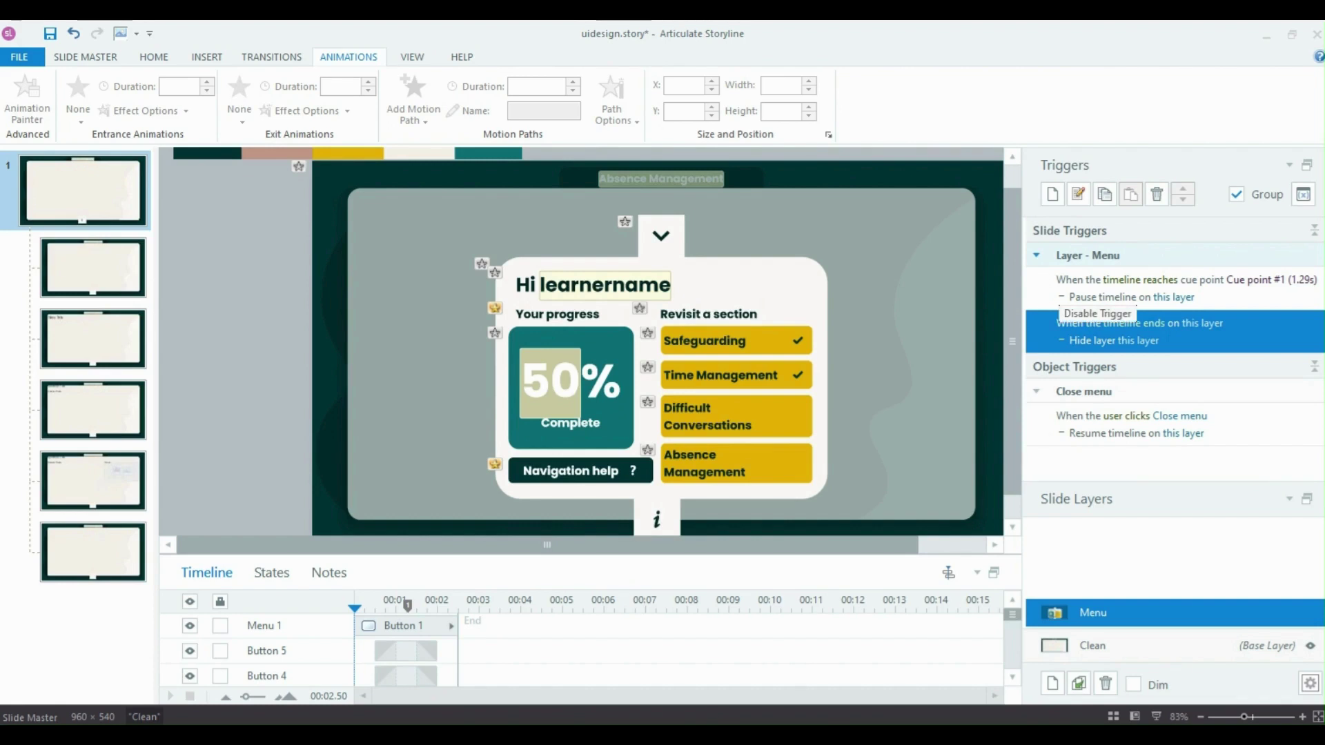
{"action": "left_click_drag", "start_coordinate": [918, 556], "coordinate": [977, 623]}
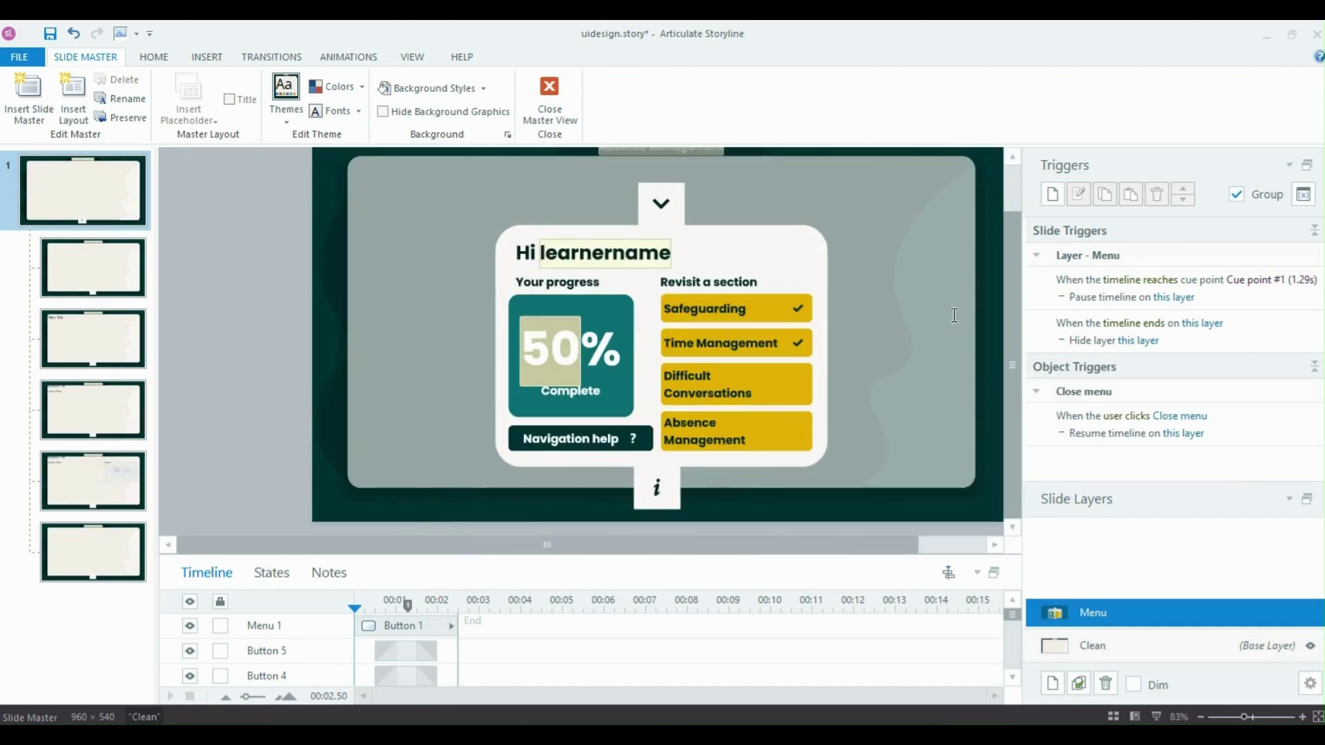
{"action": "key", "text": "Tab"}
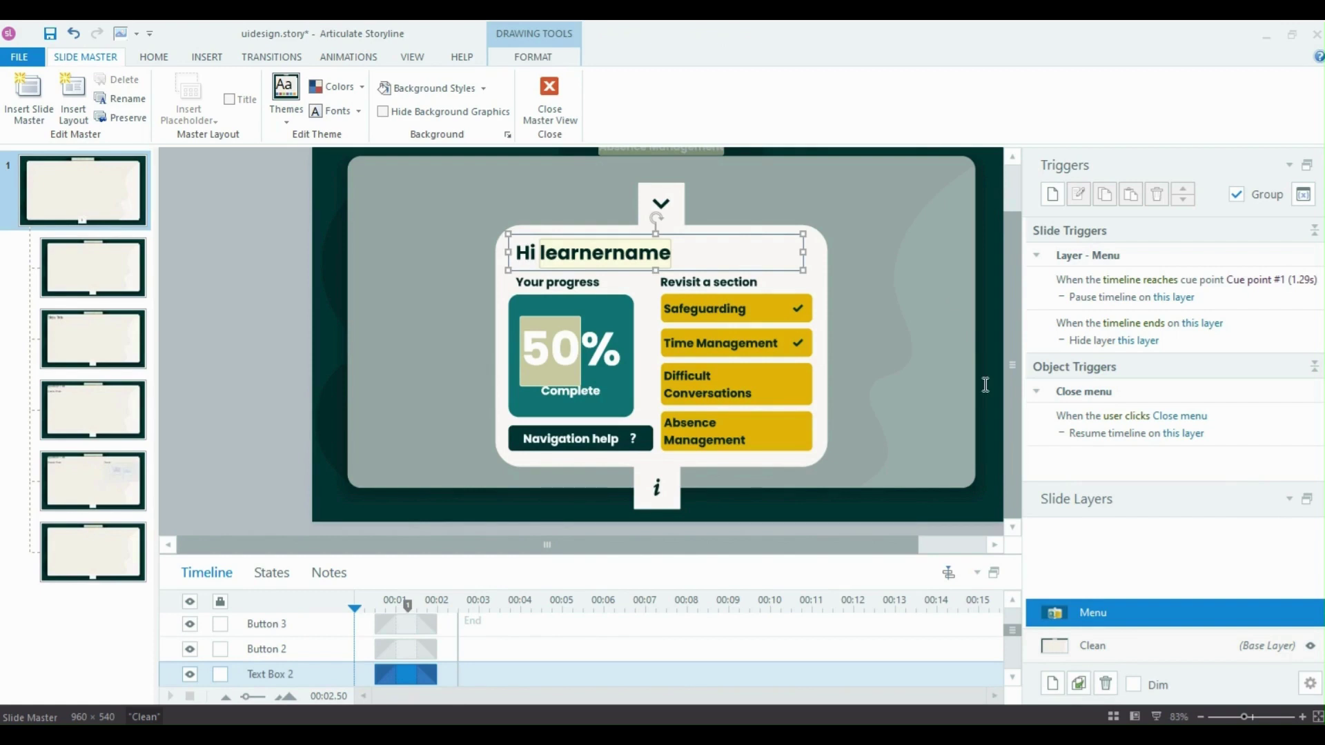
{"action": "key", "text": "Tab"}
{"action": "key", "text": "Tab"}
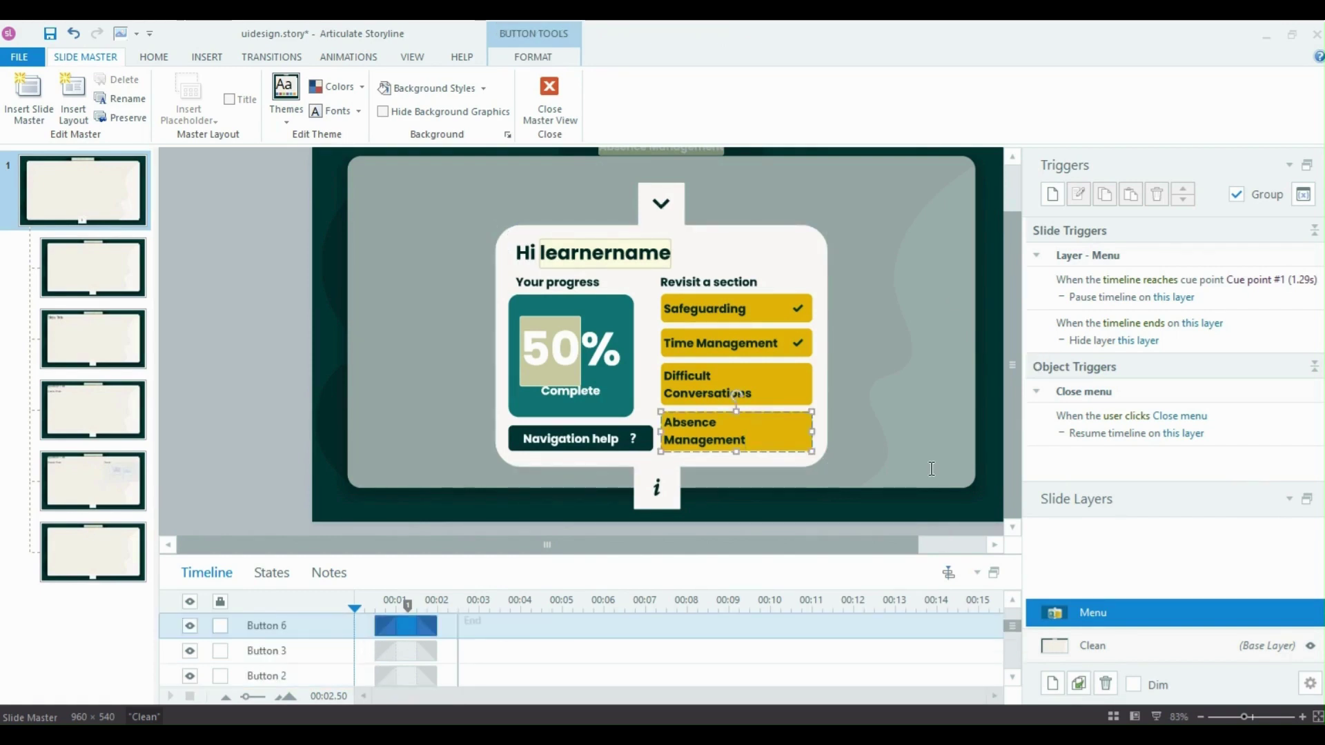
{"action": "key", "text": "Tab"}
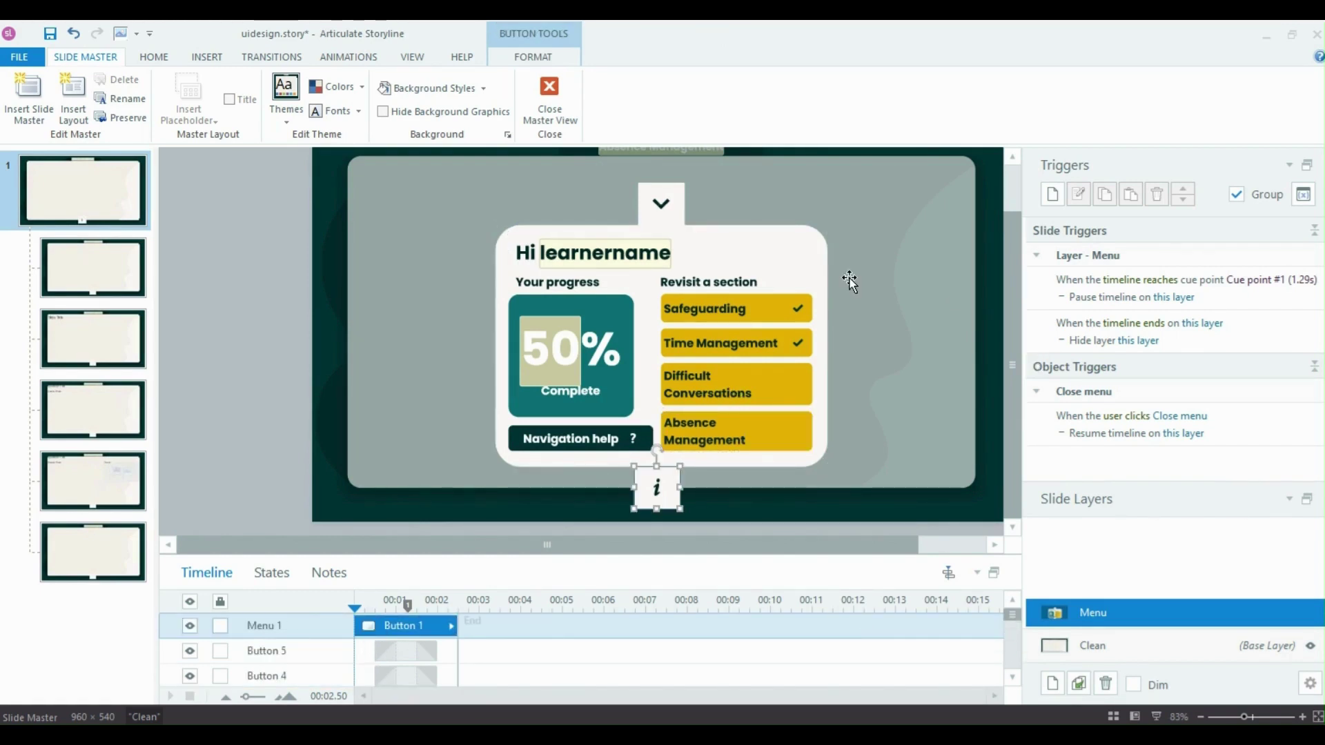
{"action": "key", "text": "Tab"}
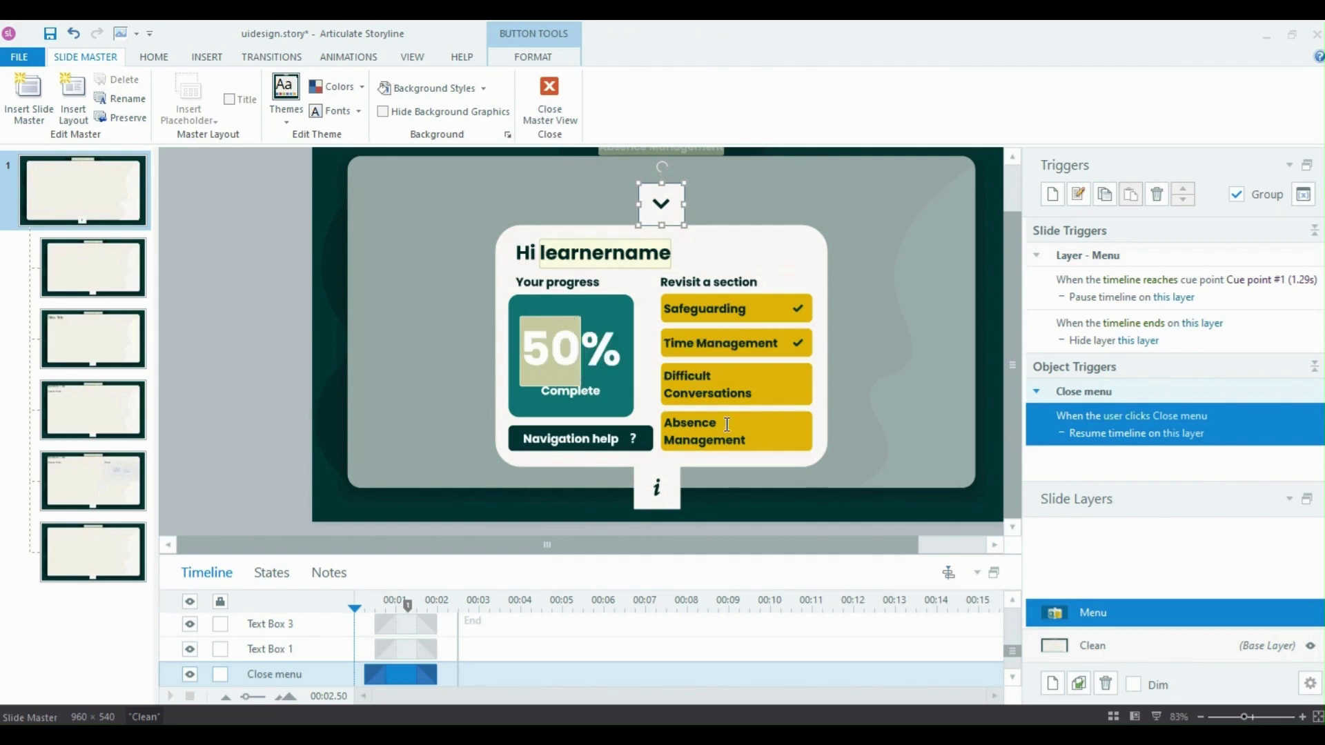
{"action": "left_click", "coordinate": [537, 475]}
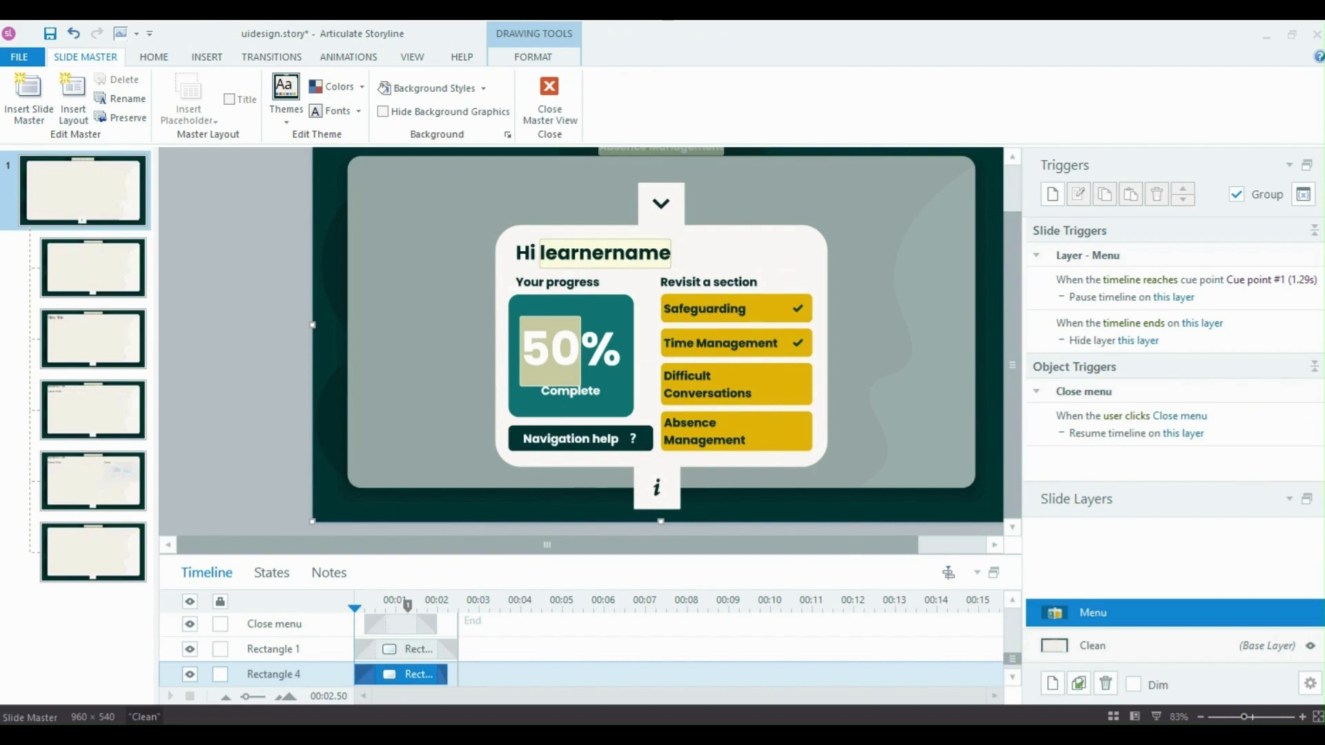
{"action": "scroll", "coordinate": [658, 342], "scroll_direction": "up", "scroll_amount": 1}
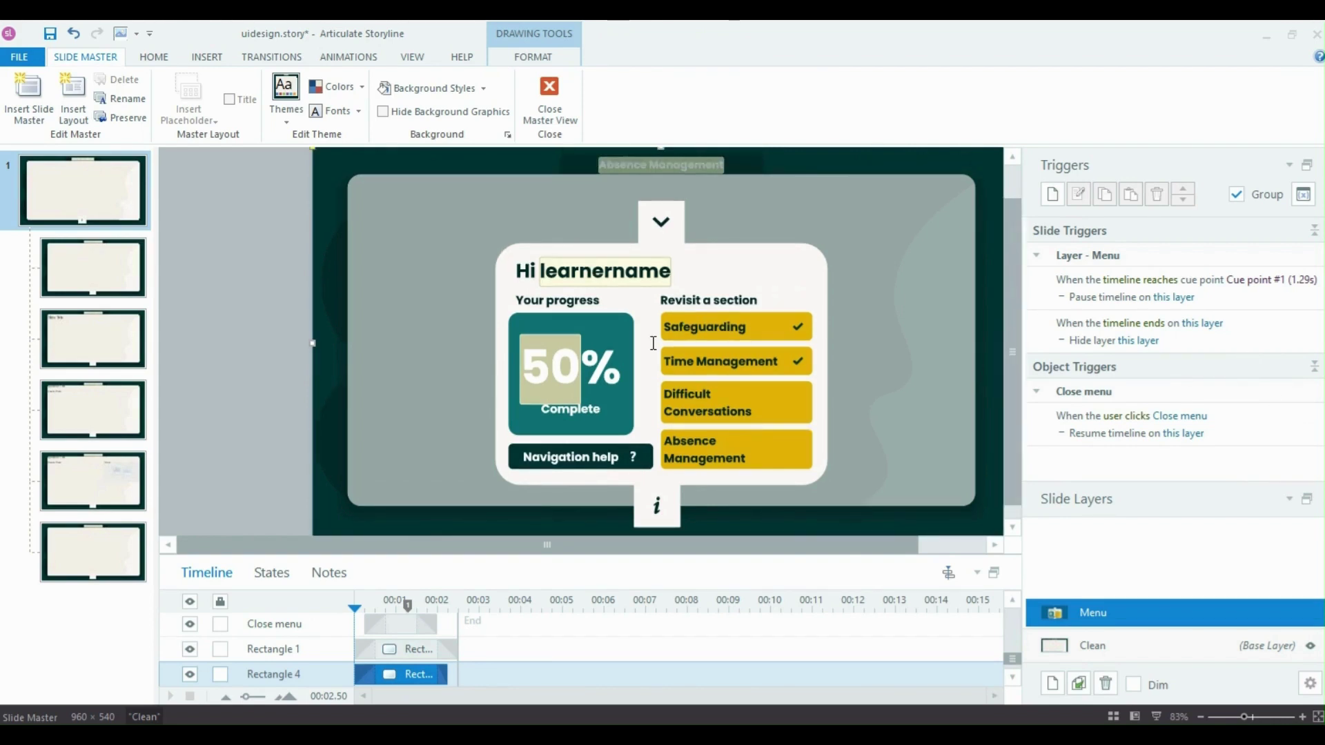
{"action": "scroll", "coordinate": [222, 343], "scroll_direction": "up", "scroll_amount": 2}
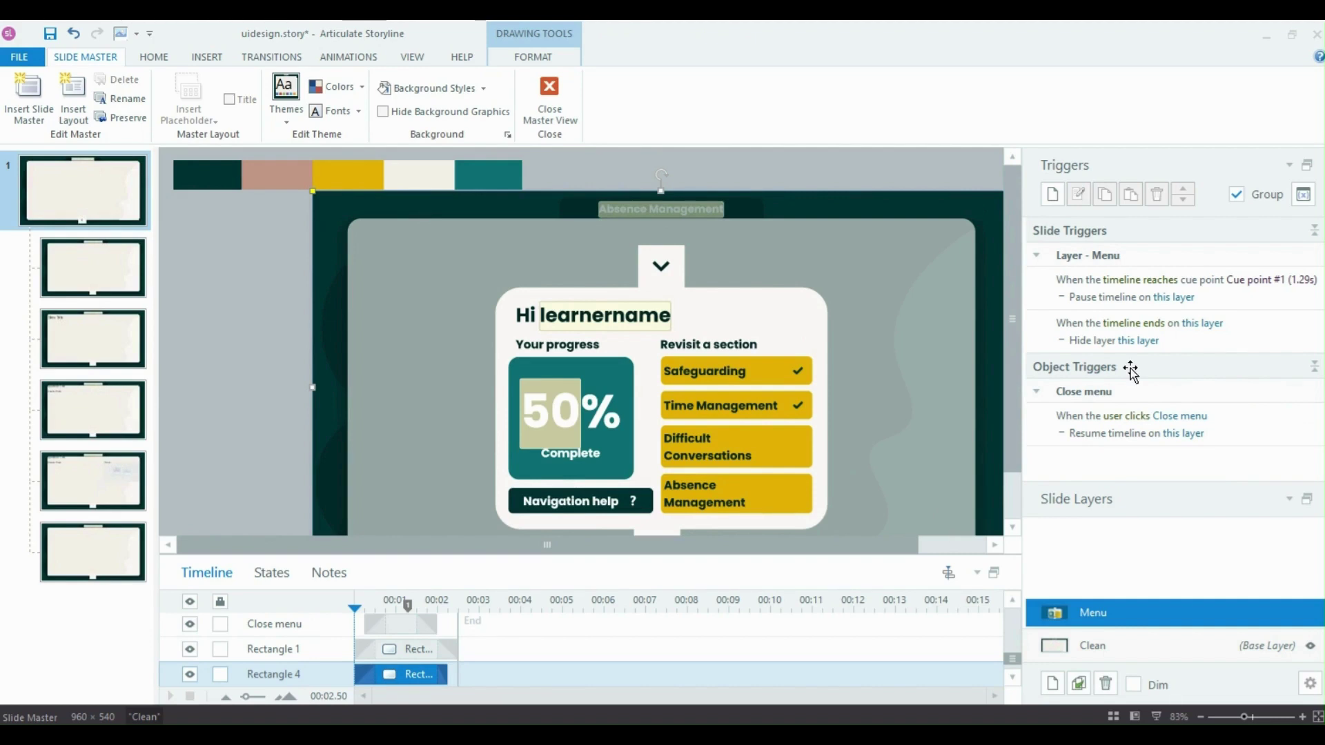
Close Master View from the Slide Master tab to return to slide 1.2 Example slide
{"action": "scroll", "coordinate": [1277, 403], "scroll_direction": "down", "scroll_amount": 1}
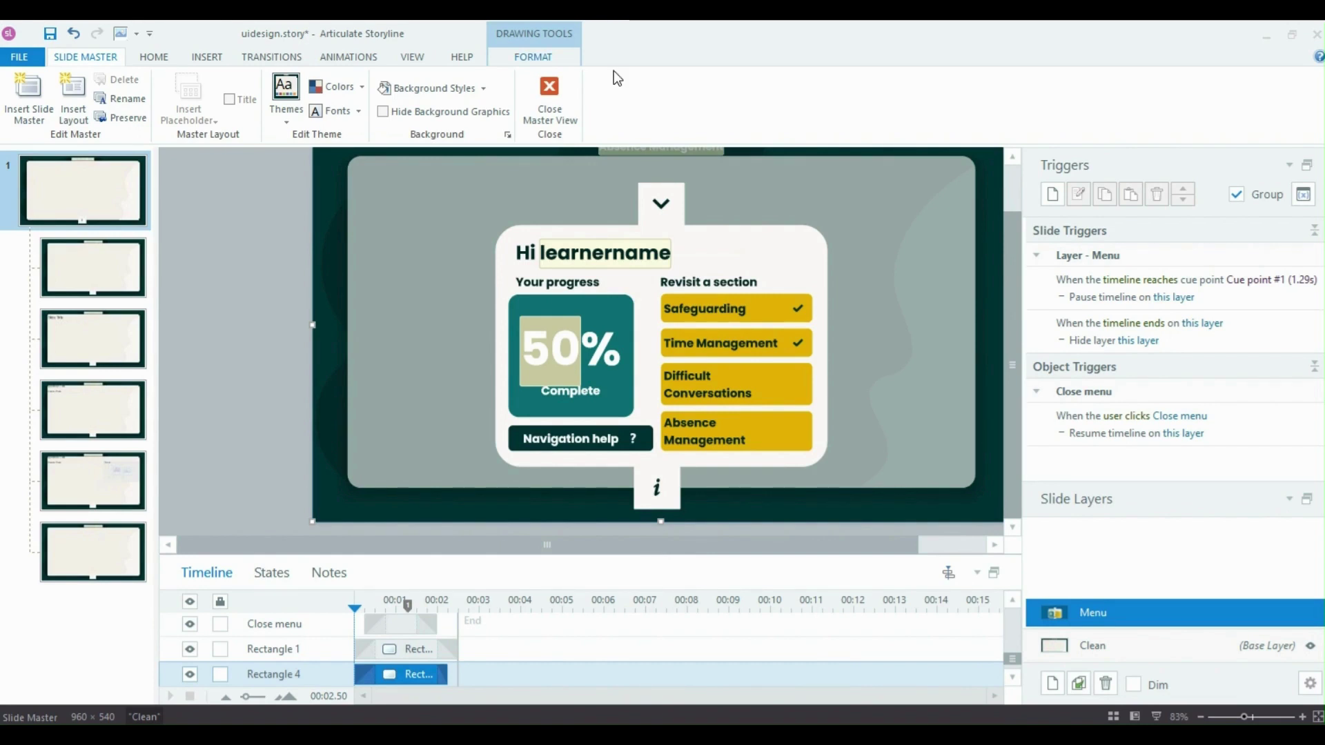
{"action": "scroll", "coordinate": [614, 70], "scroll_direction": "down", "scroll_amount": 7}
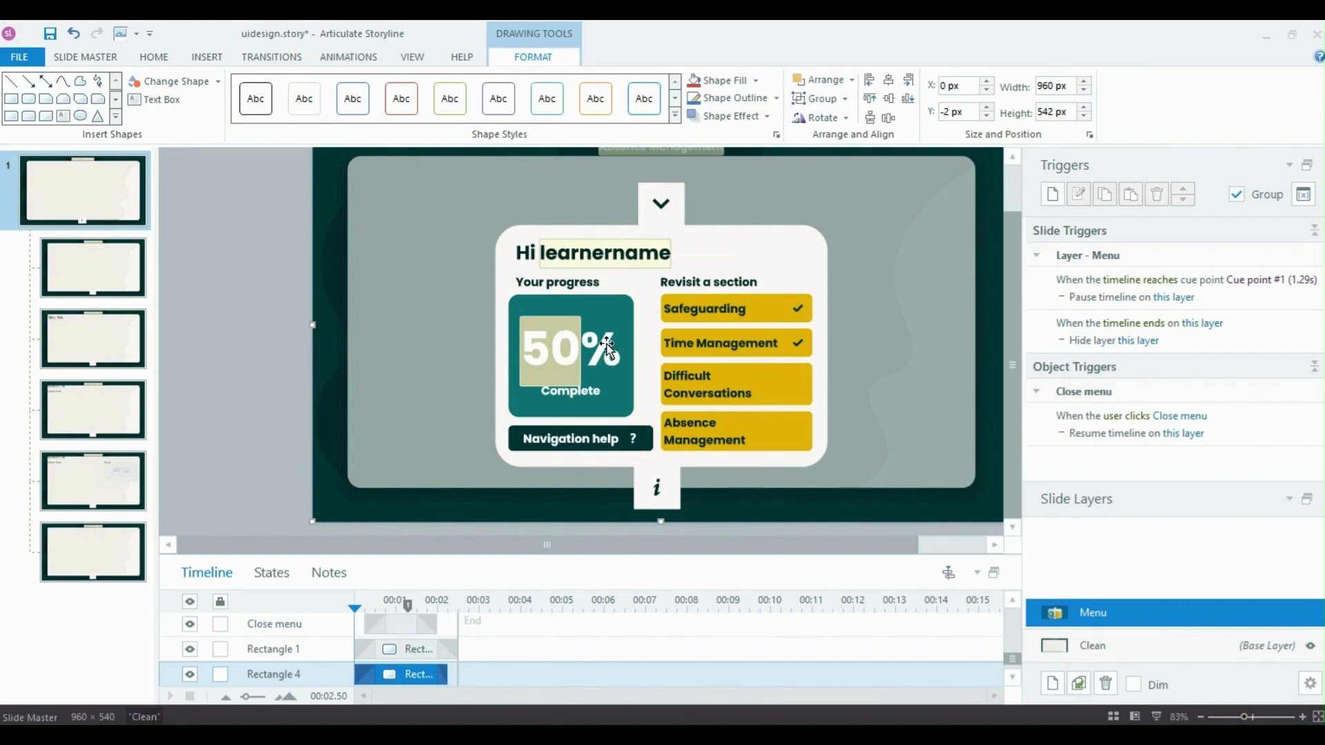
{"action": "scroll", "coordinate": [607, 344], "scroll_direction": "up", "scroll_amount": 2}
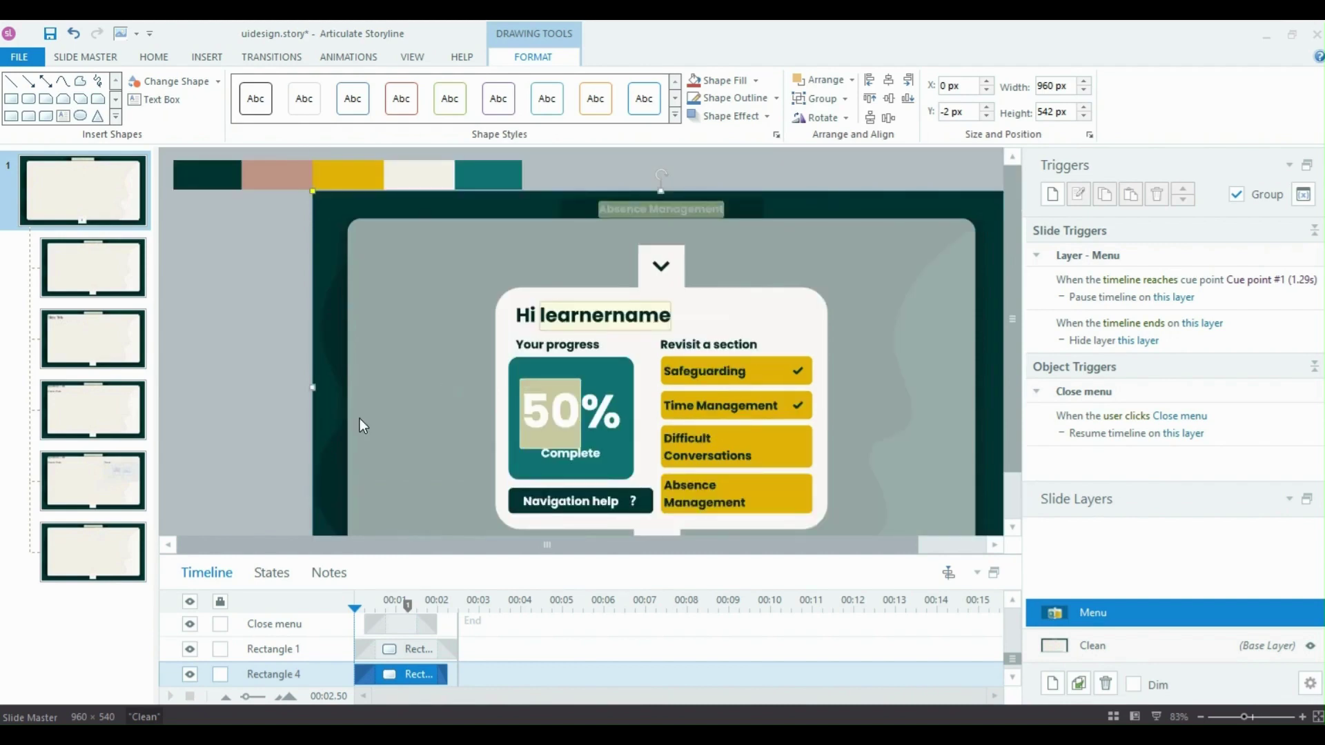
{"action": "left_click", "coordinate": [86, 57]}
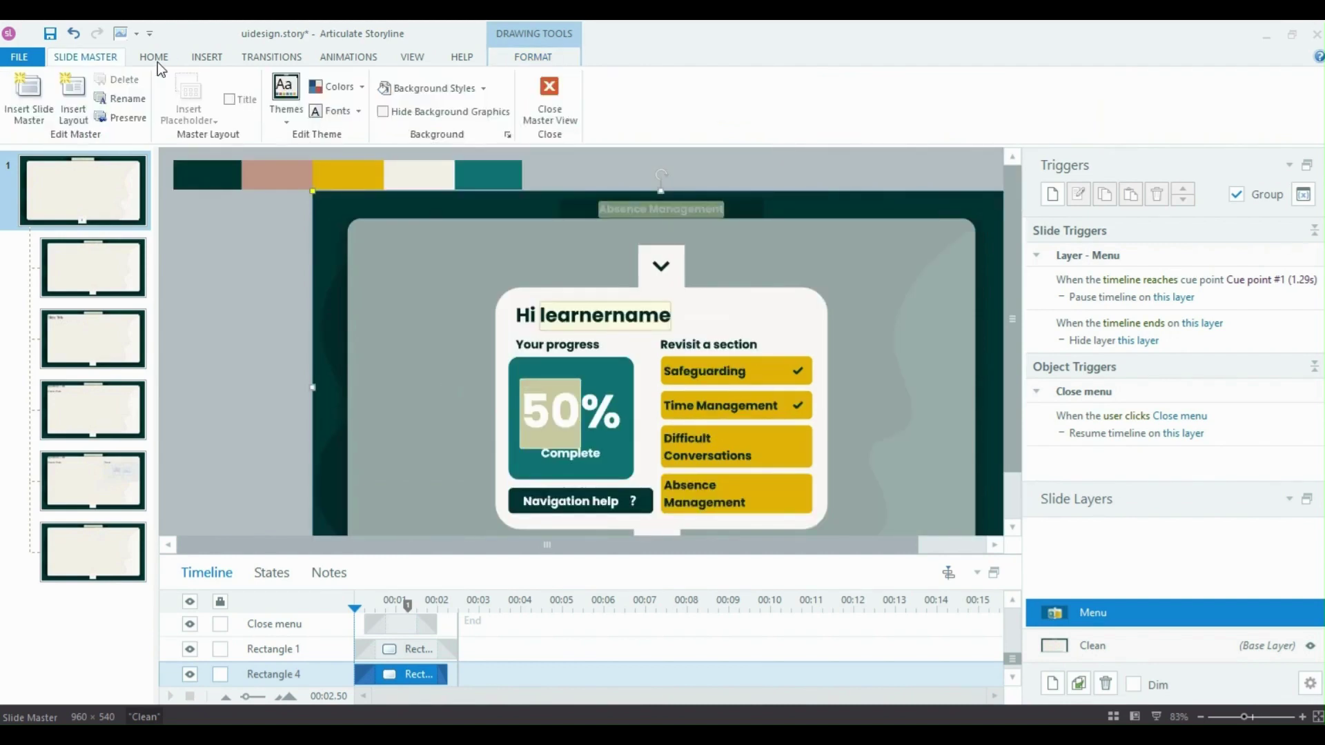
{"action": "left_click", "coordinate": [550, 96]}
Preview This Slide, then choose Safeguarding so the pop-up menu closes
{"action": "left_click", "coordinate": [1044, 120]}
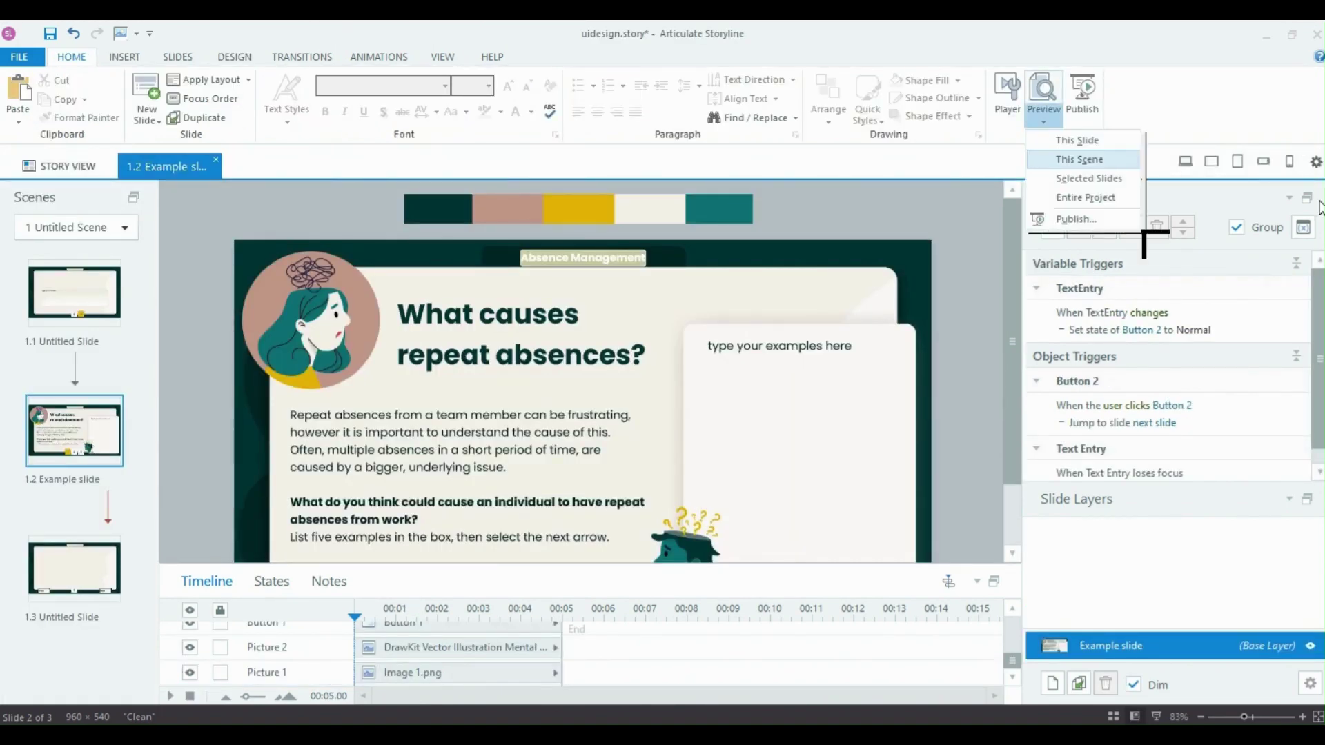
{"action": "left_click", "coordinate": [1078, 140]}
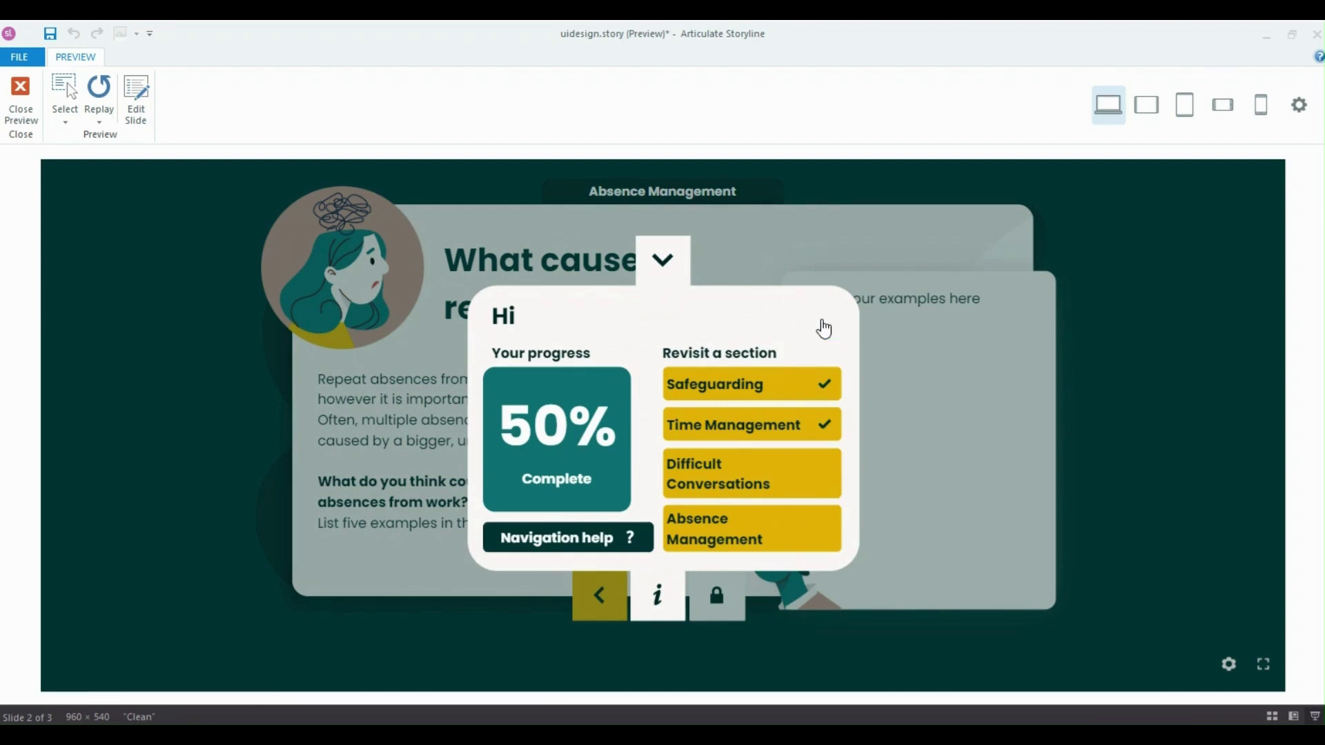
{"action": "left_click", "coordinate": [814, 384]}
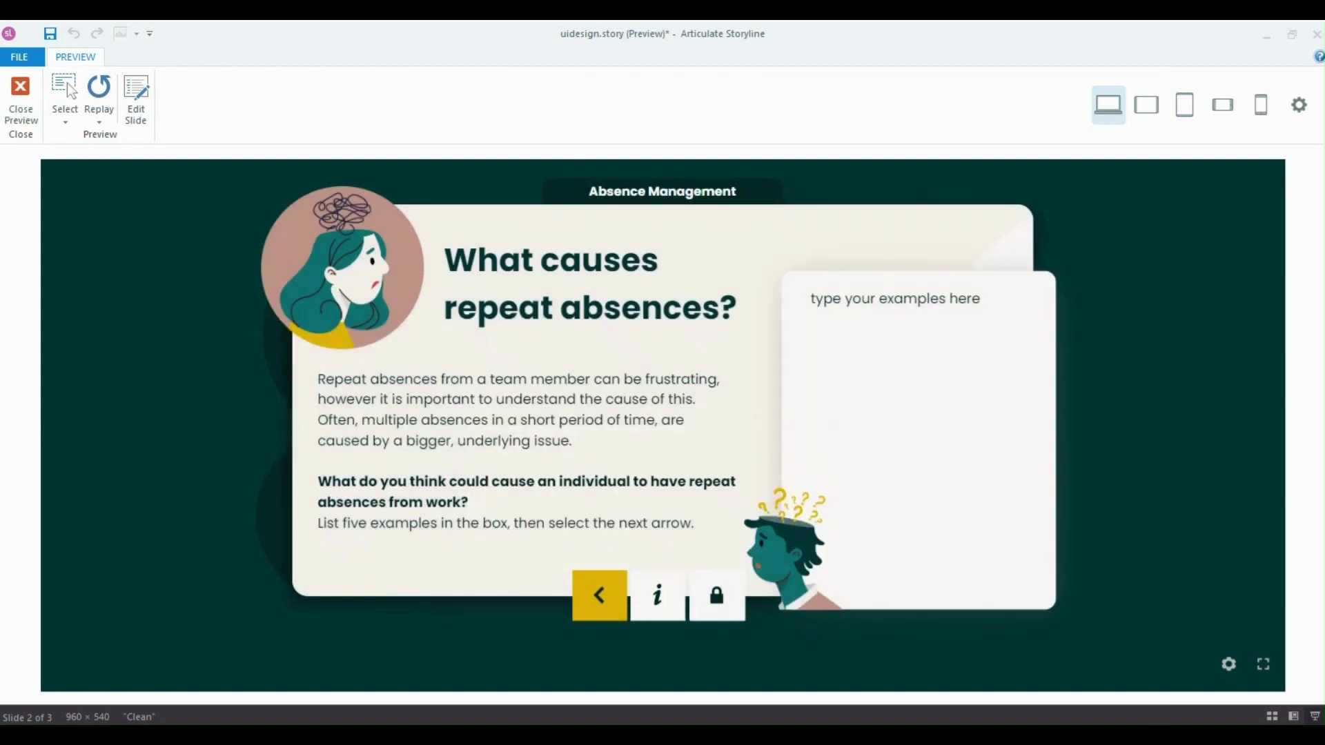